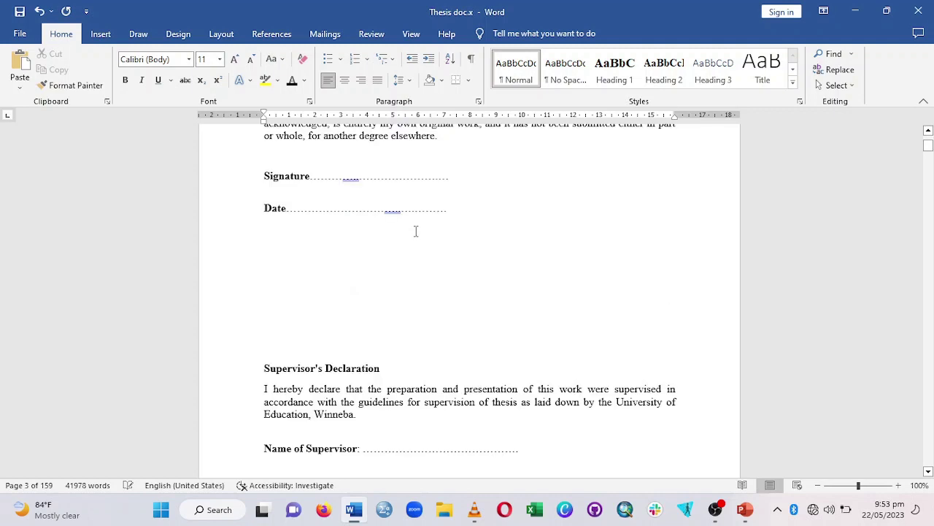
- Look through the thesis front matter from the declaration page to the list of tables for titles that need heading styles
scroll(416, 232, up, 7)
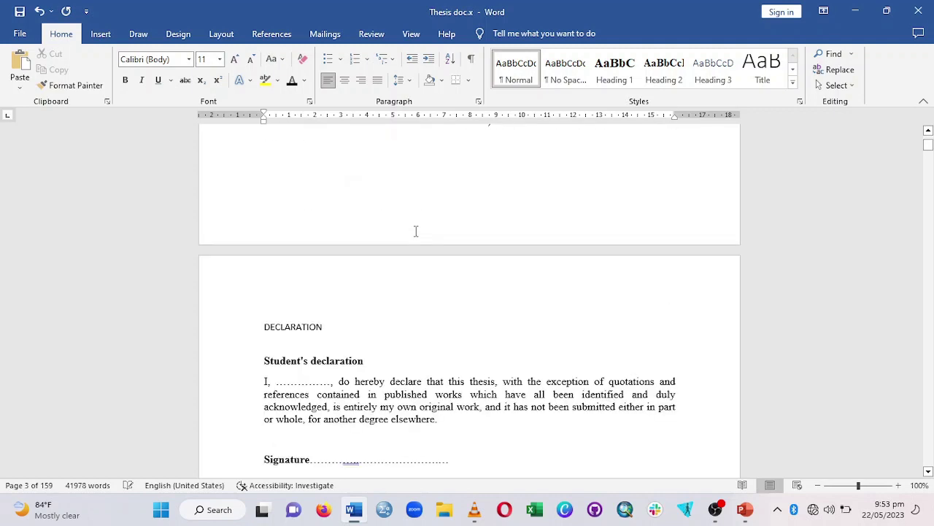
scroll(413, 353, down, 1)
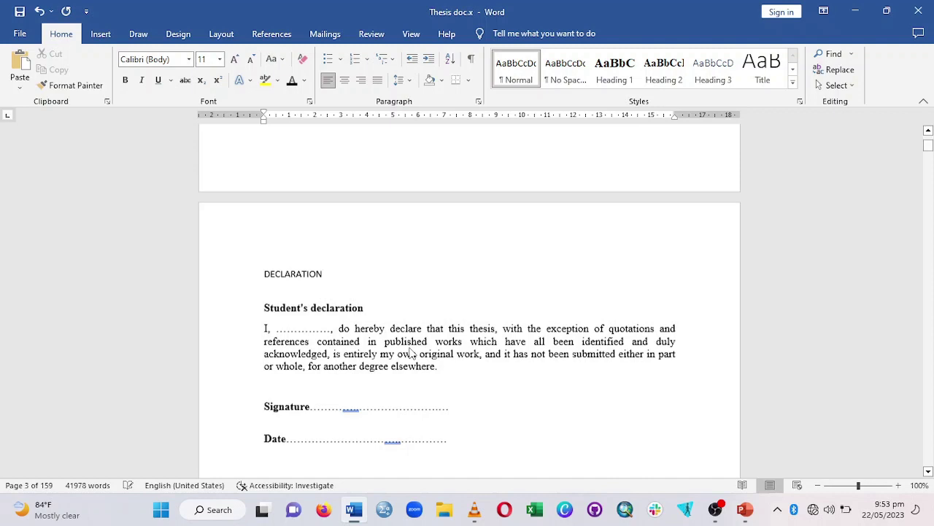
scroll(411, 352, down, 20)
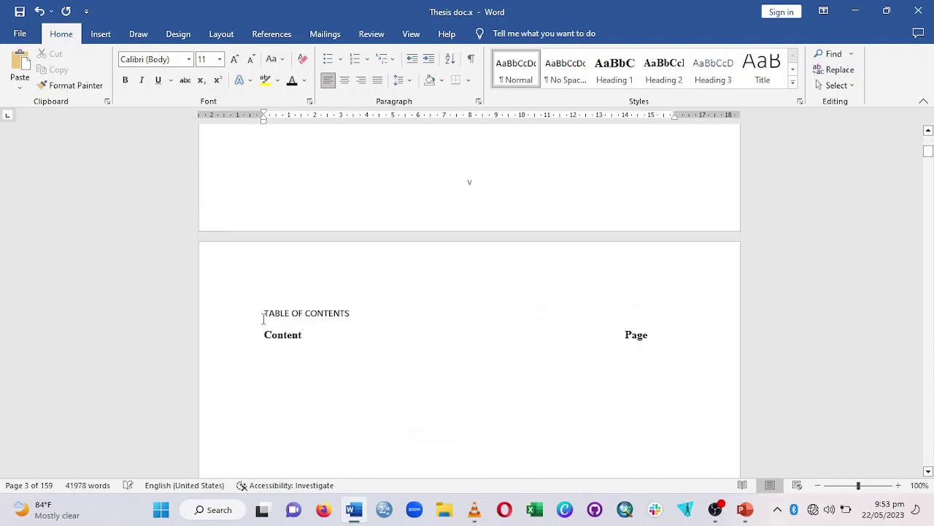
click(298, 343)
click(273, 358)
scroll(274, 358, down, 20)
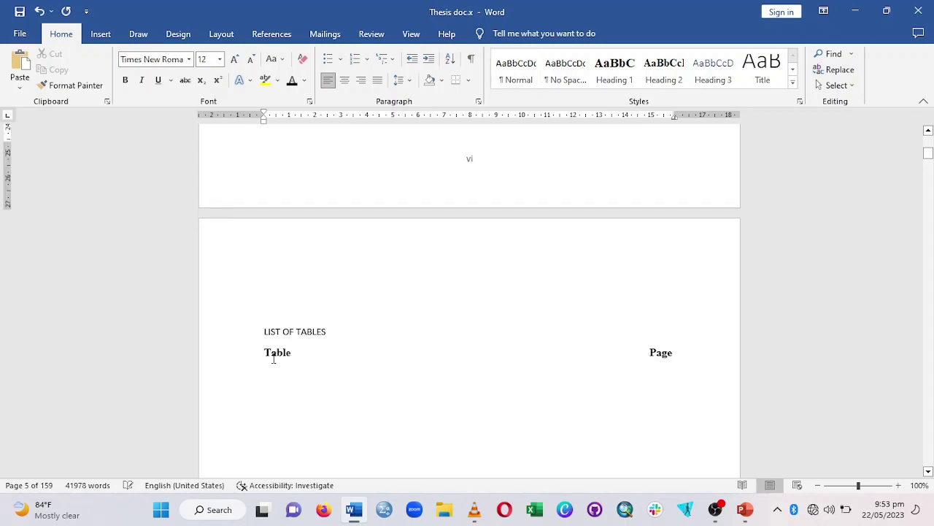
click(390, 293)
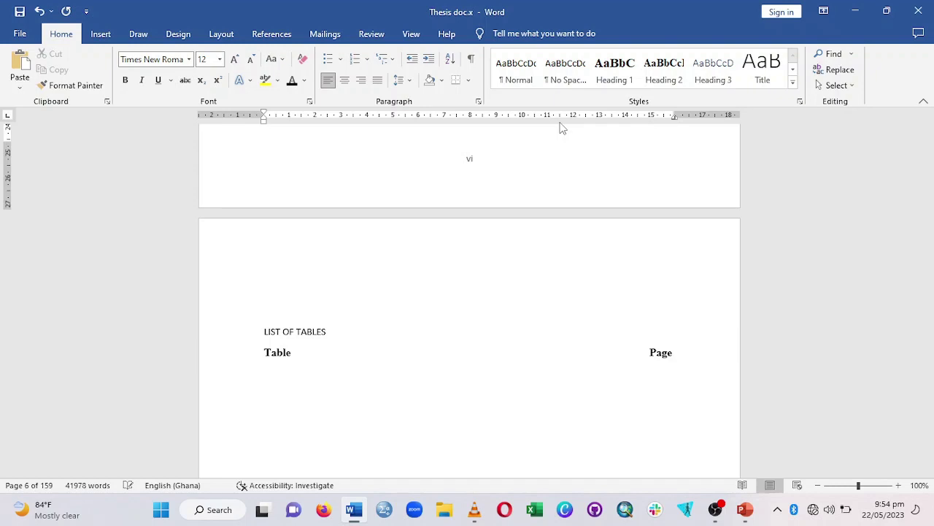
- Modify the Heading 1 style to centred alignment with the Times New Roman font at 14 pt
scroll(306, 312, up, 10)
click(306, 312)
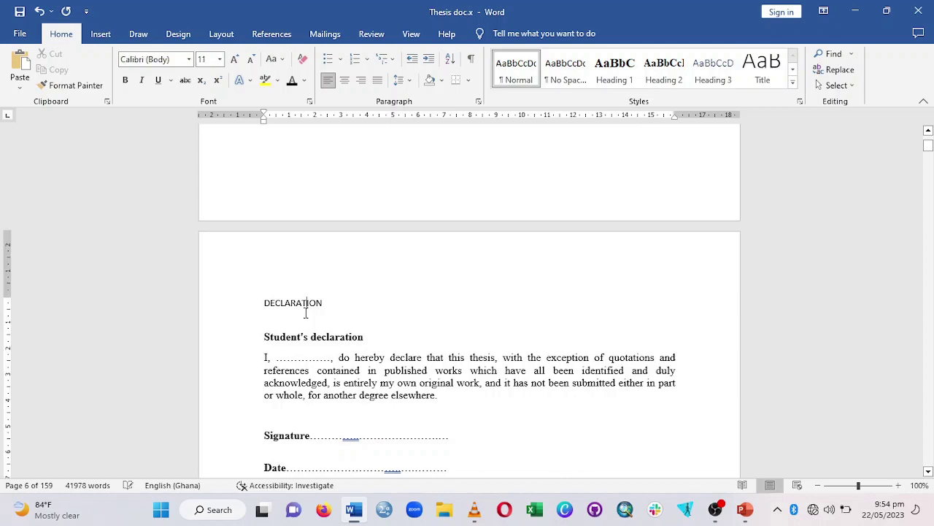
right_click(631, 80)
click(644, 95)
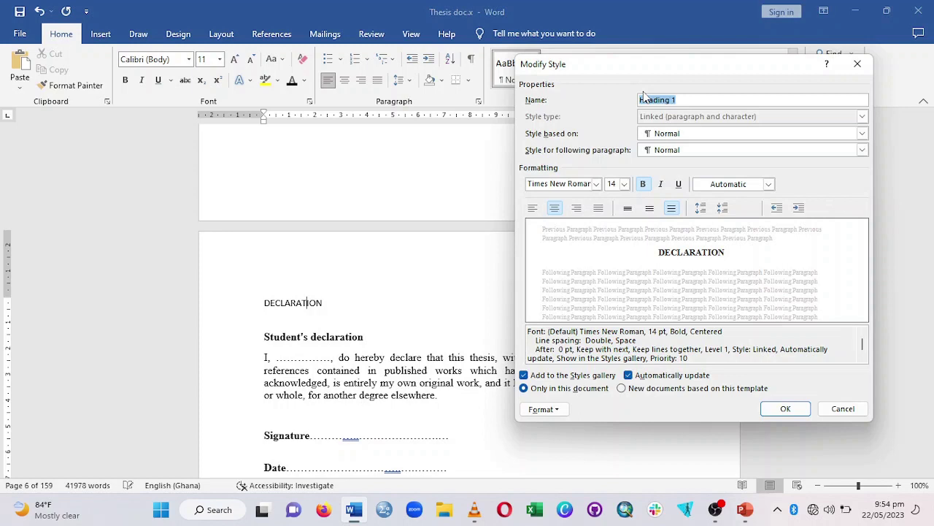
click(538, 211)
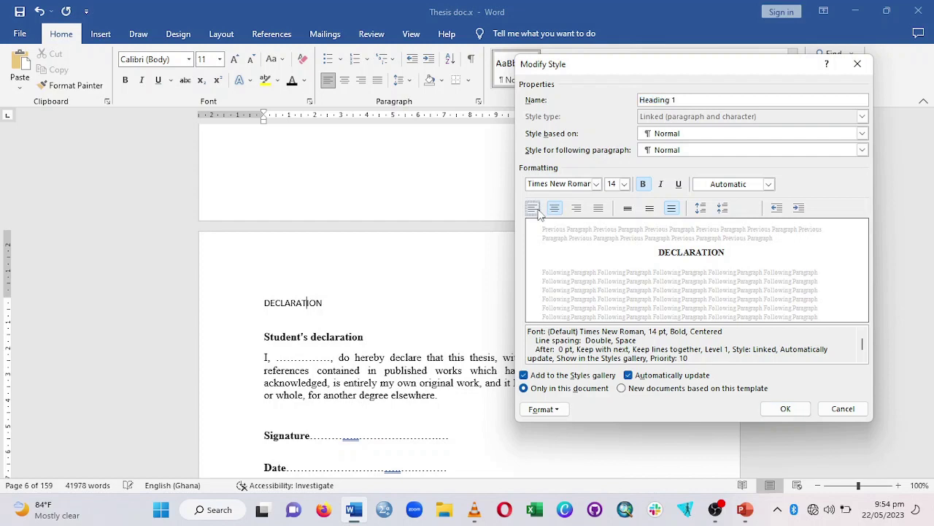
click(555, 209)
click(597, 184)
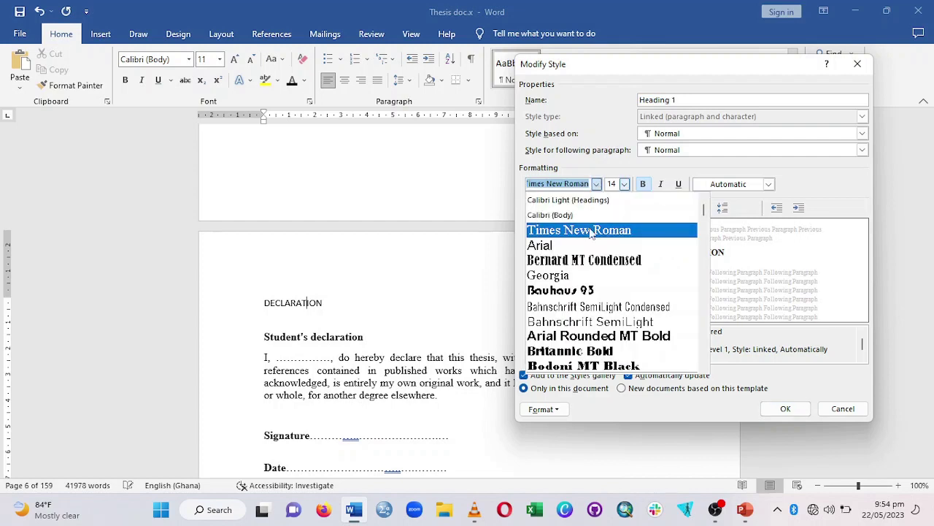
click(593, 230)
click(625, 184)
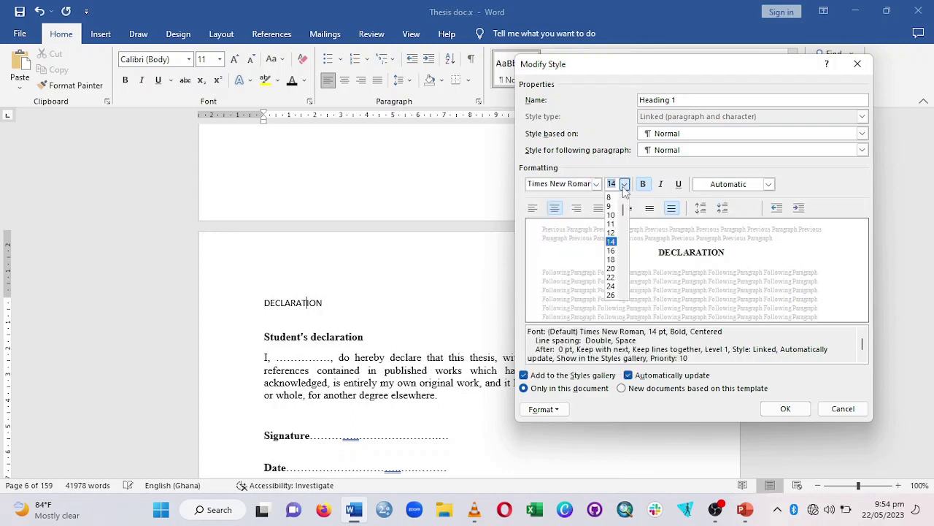
click(612, 242)
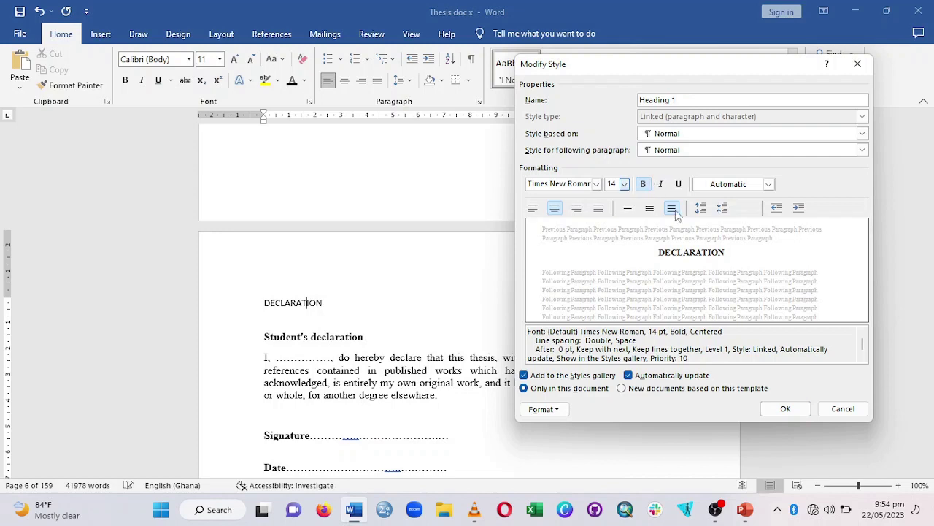
- Keep Heading 1's font colour on Automatic with automatic updating enabled, and accept the style definition
click(769, 184)
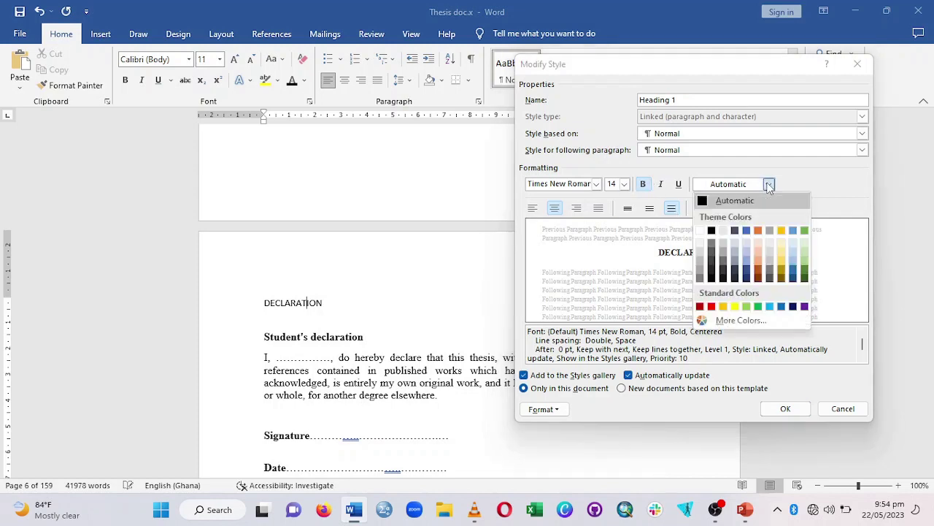
click(768, 185)
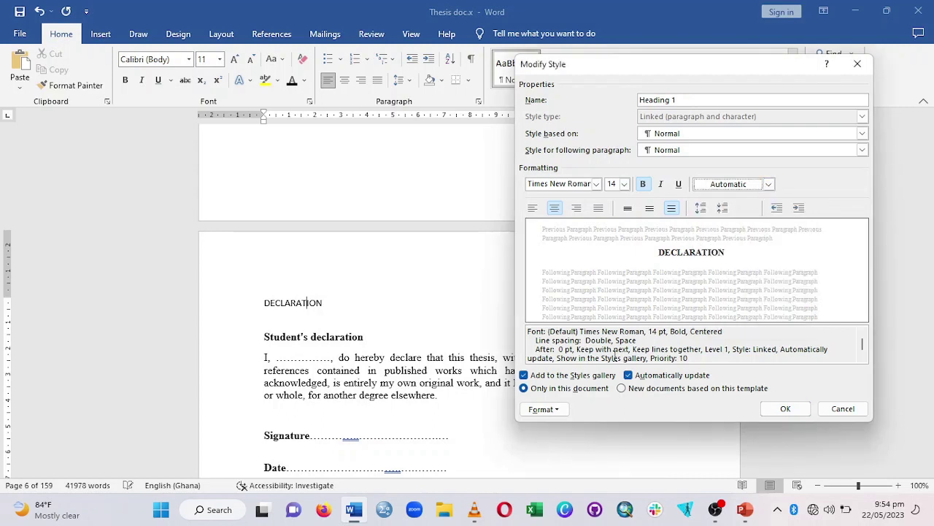
click(629, 375)
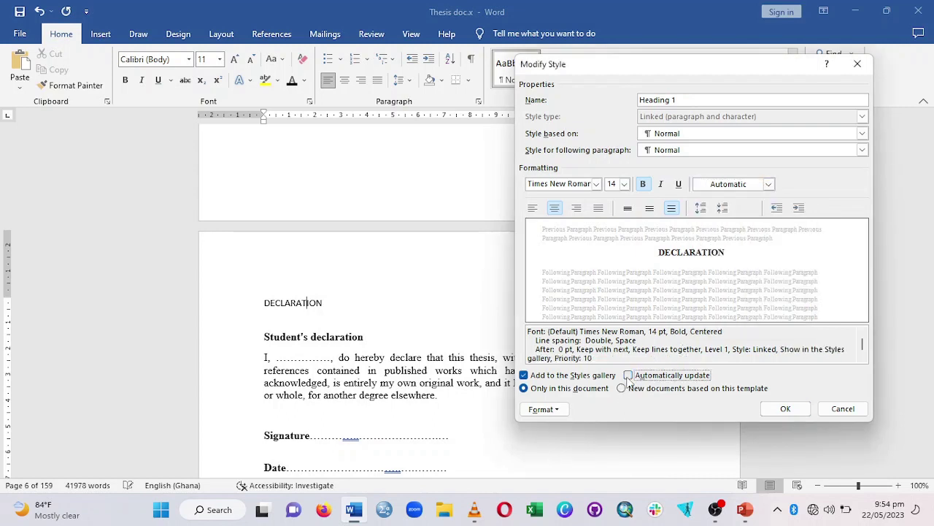
click(629, 376)
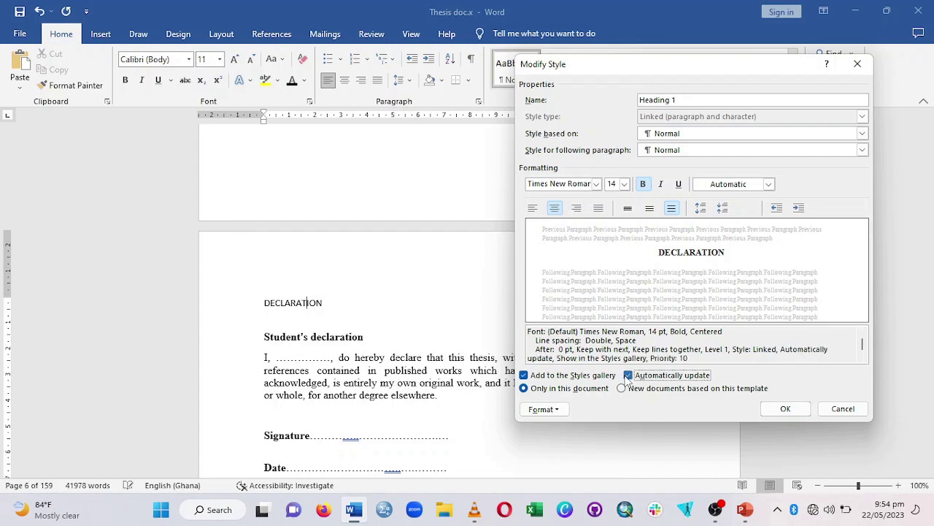
click(560, 412)
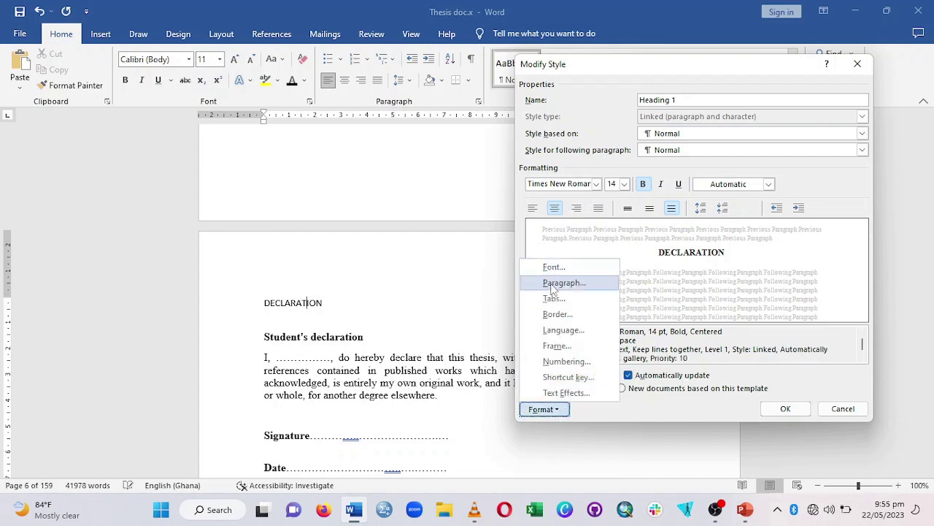
click(561, 411)
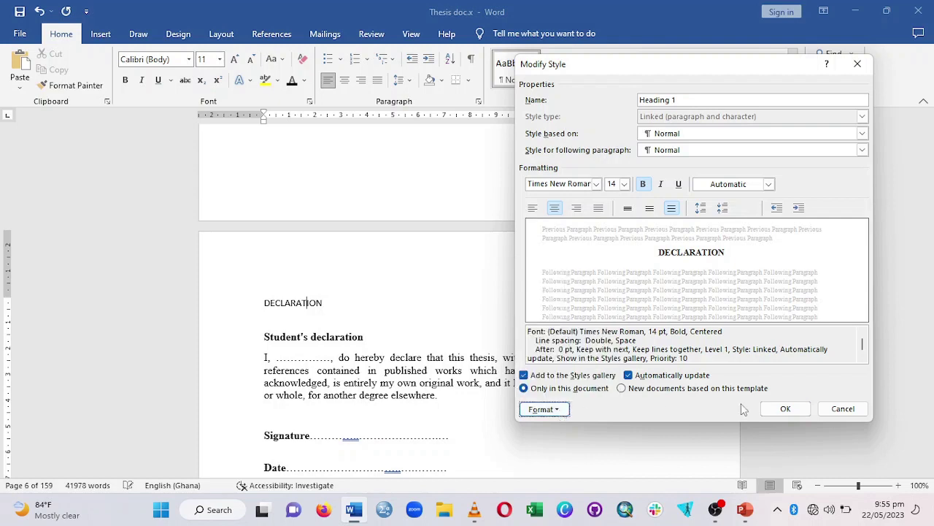
click(780, 407)
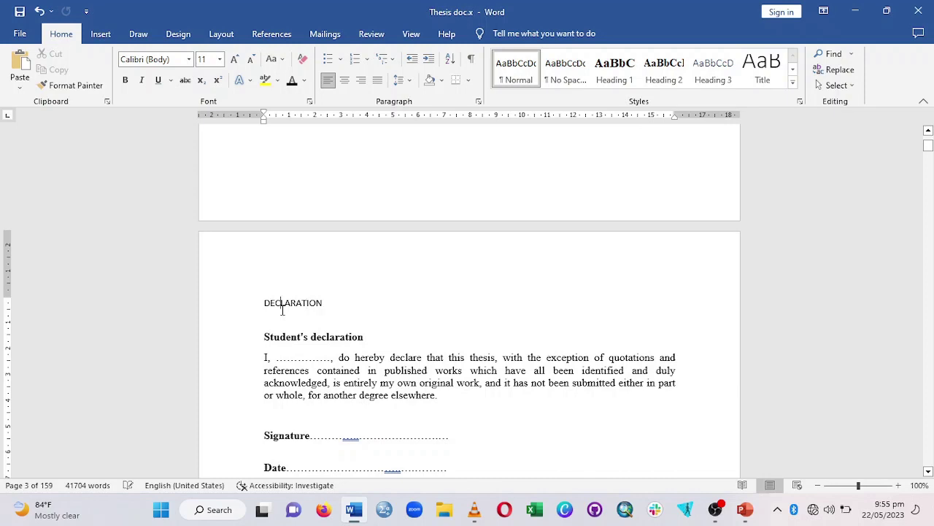
- Apply the Heading 1 style to the DECLARATION, DEDICATION and ACKNOWLEDGEMENTS titles
click(614, 71)
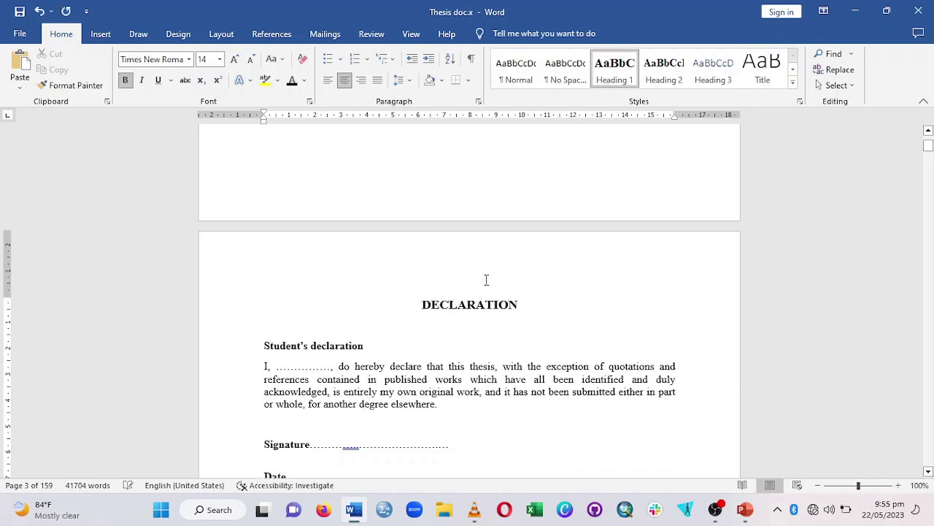
scroll(421, 326, up, 10)
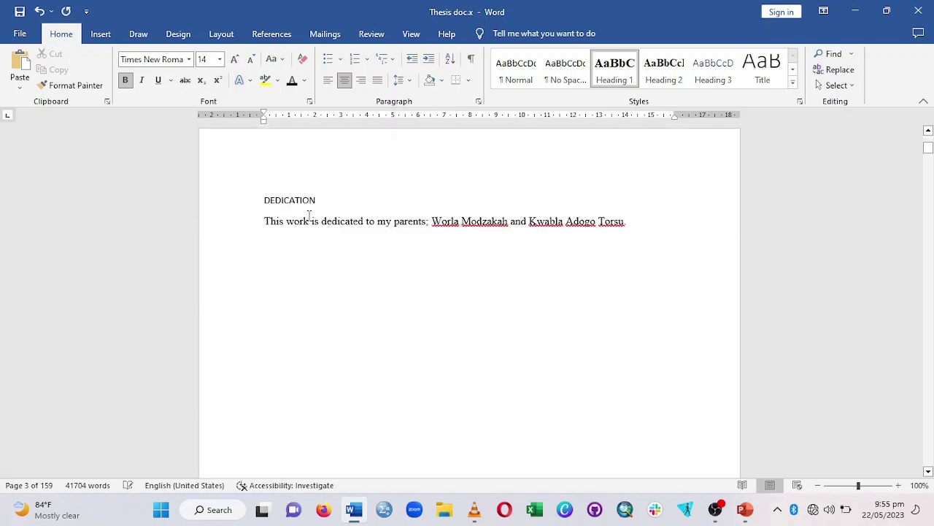
click(309, 211)
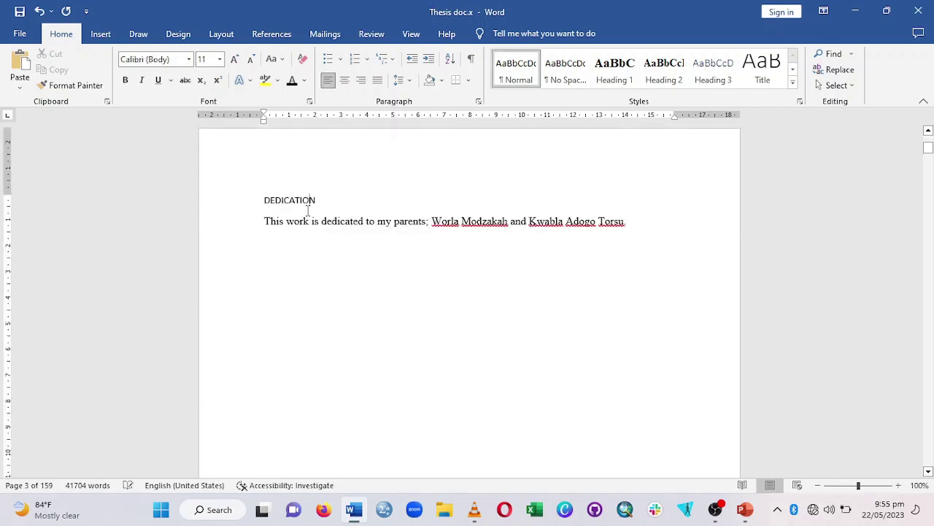
click(614, 70)
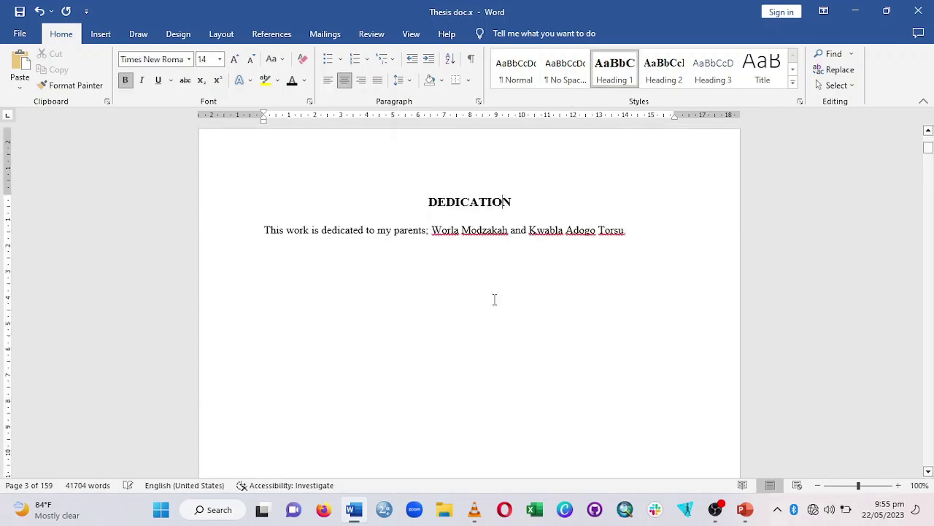
scroll(494, 299, down, 5)
scroll(495, 300, down, 5)
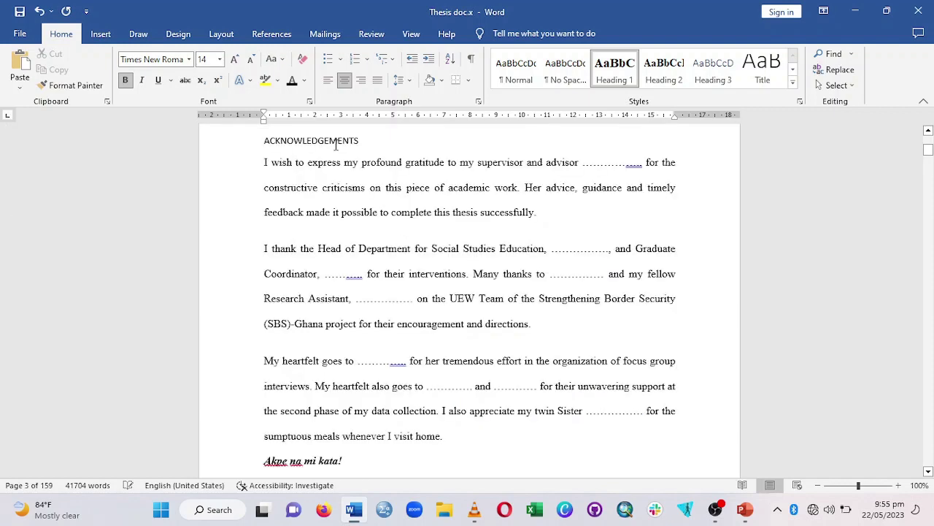
click(336, 143)
click(615, 69)
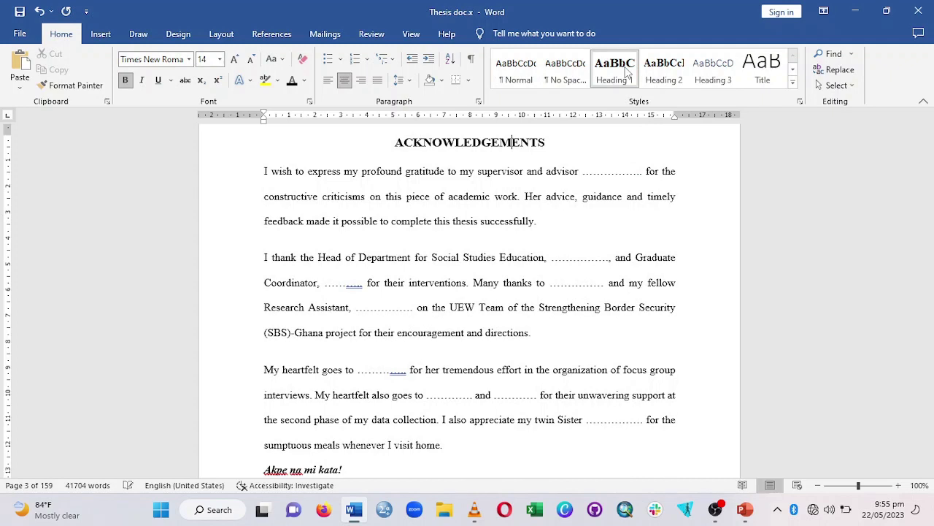
- Apply the Heading 1 style to the LIST OF TABLES title
scroll(358, 373, down, 14)
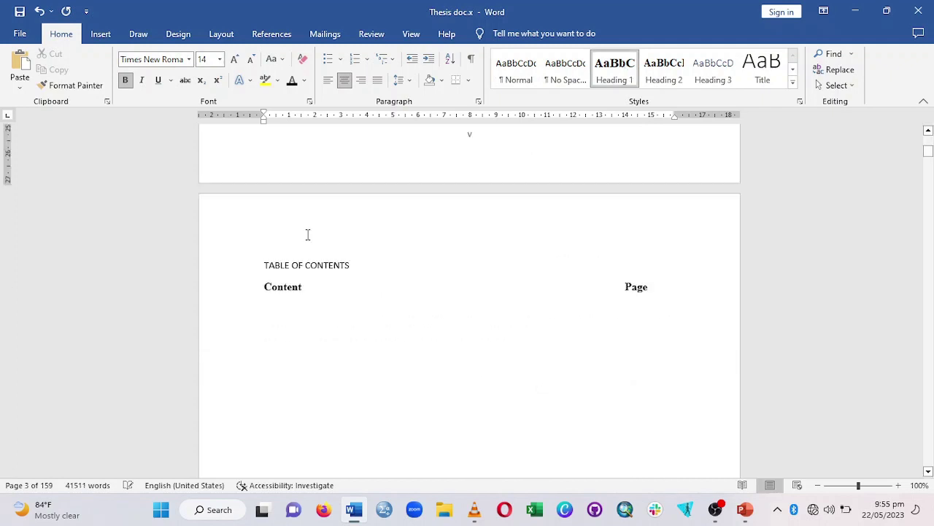
click(314, 265)
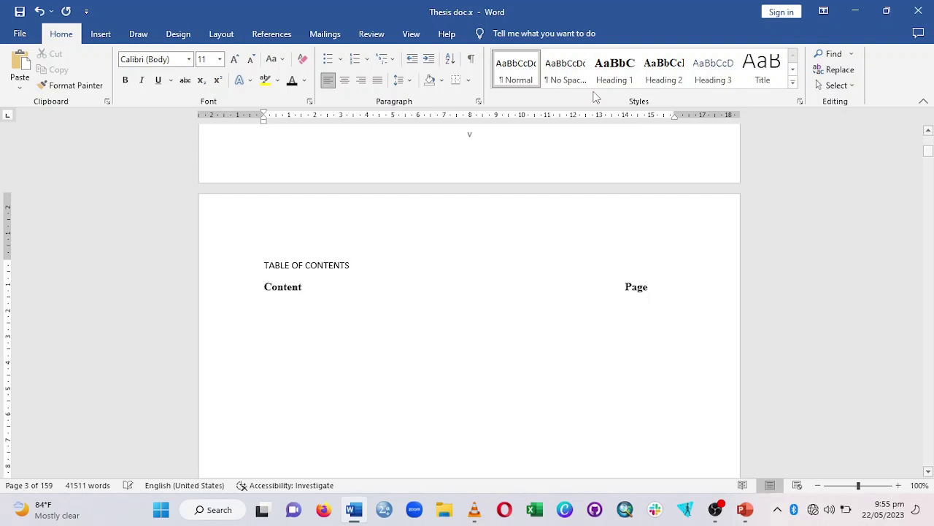
scroll(438, 233, down, 10)
click(296, 213)
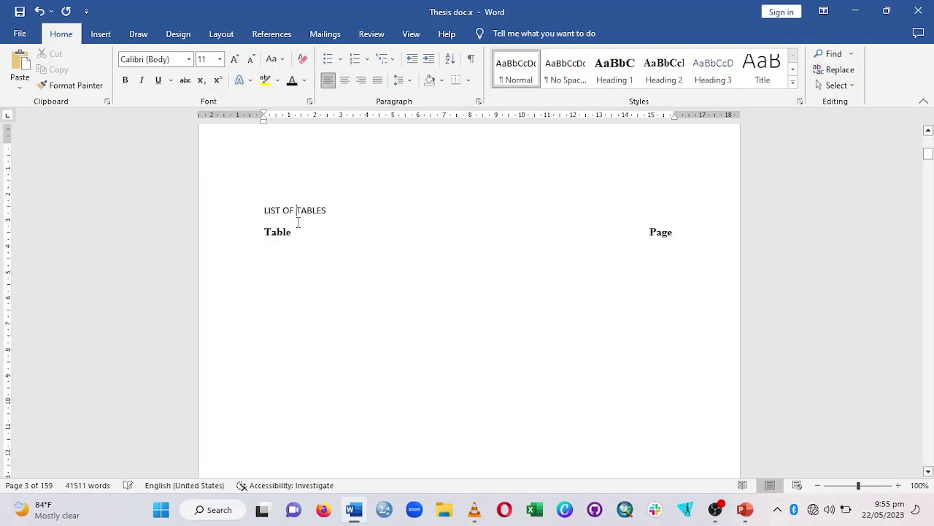
click(615, 73)
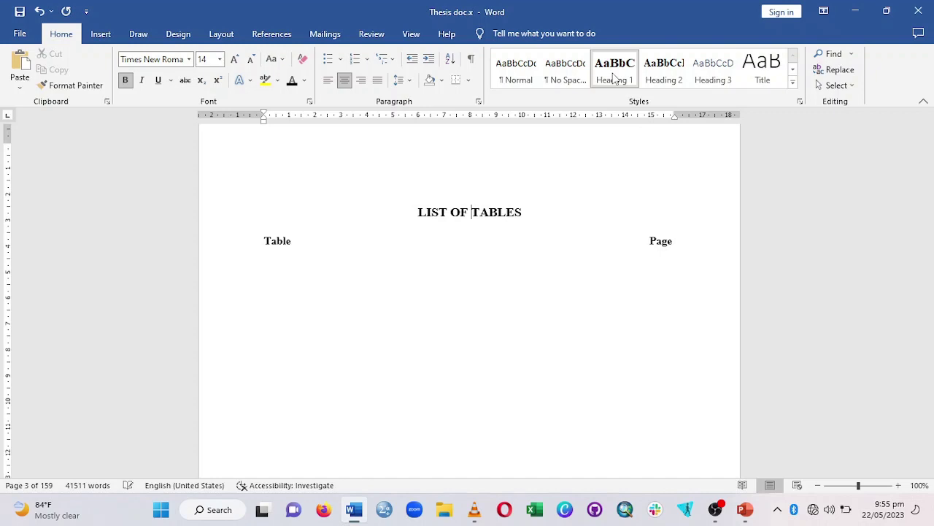
- Apply the Heading 1 style to the CHAPTER ONE and INTRODUCTION lines together
scroll(467, 255, down, 10)
click(306, 219)
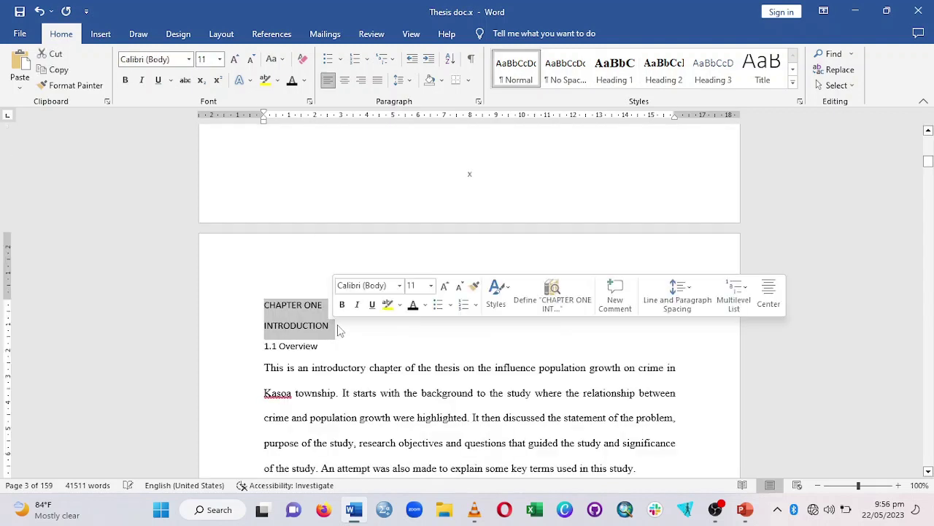
click(615, 76)
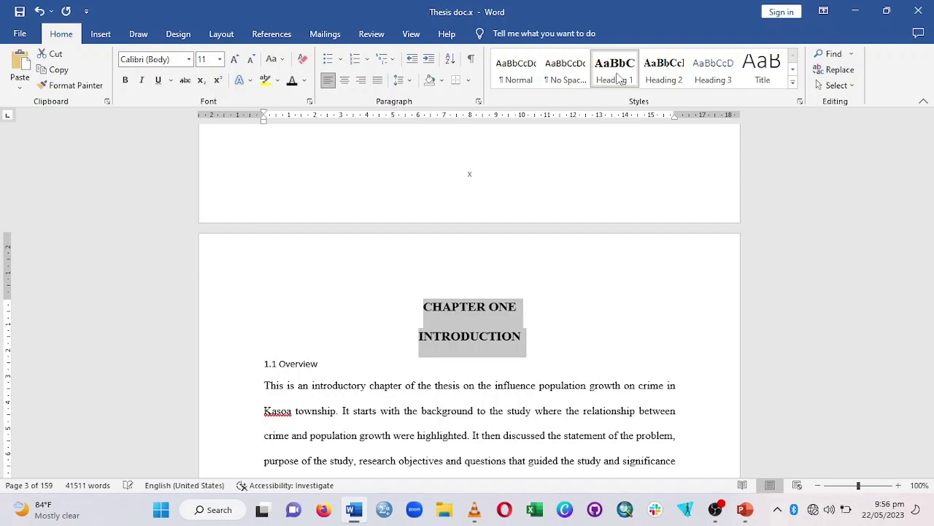
- Enable automatic updating for the Heading 2 style, and apply Heading 2 to the 1.1 Overview subheading
right_click(664, 70)
click(752, 86)
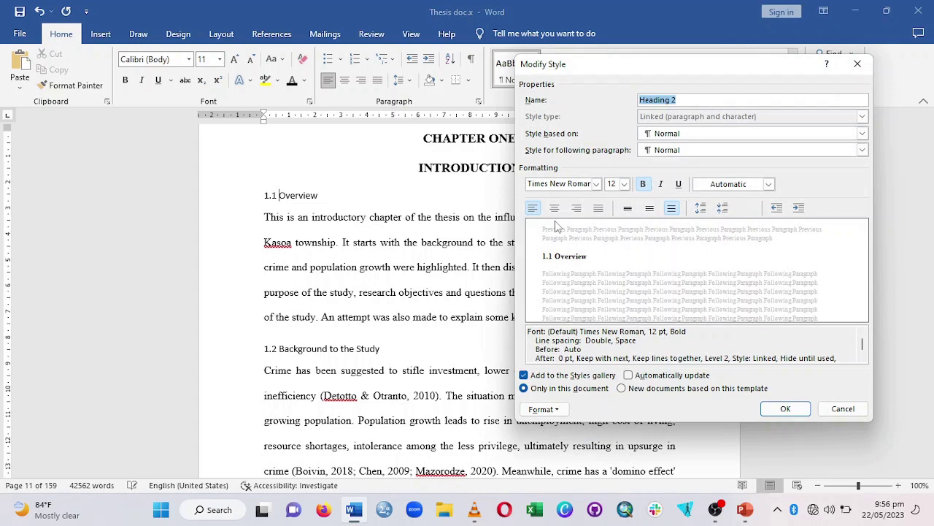
click(613, 184)
click(613, 184)
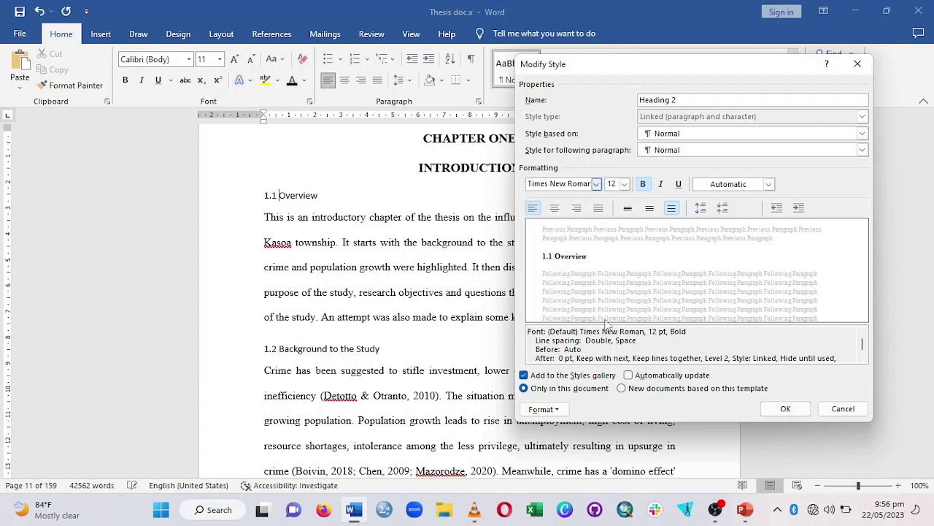
click(629, 375)
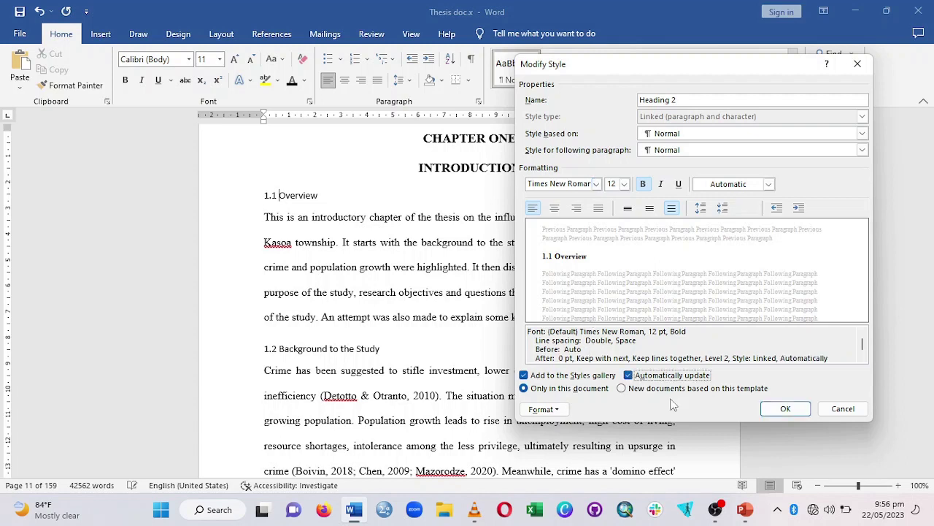
click(773, 409)
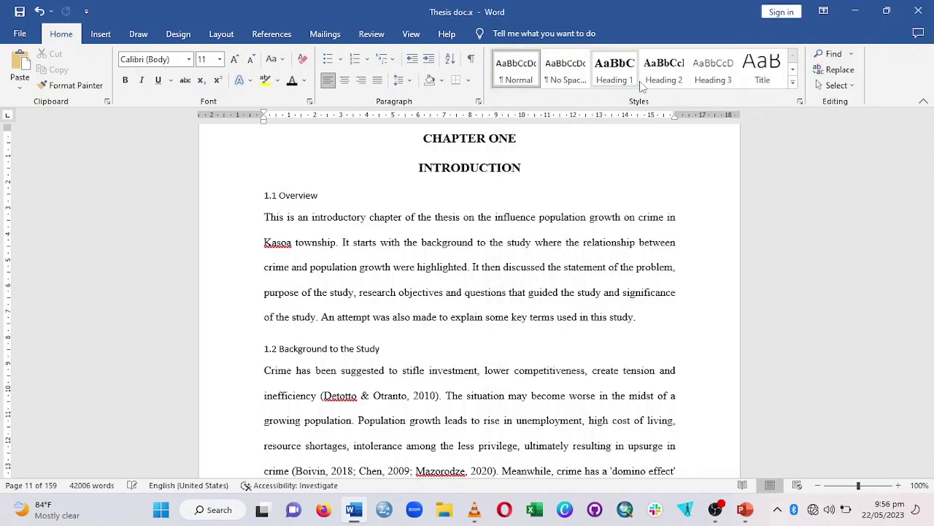
click(663, 69)
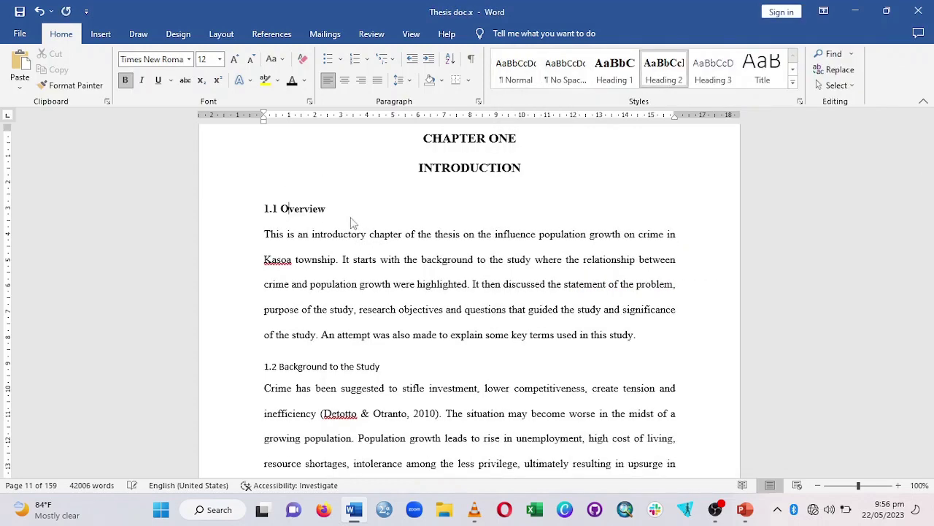
- Apply the Heading 2 style to the 1.2 Background to the Study subheading
scroll(351, 217, down, 4)
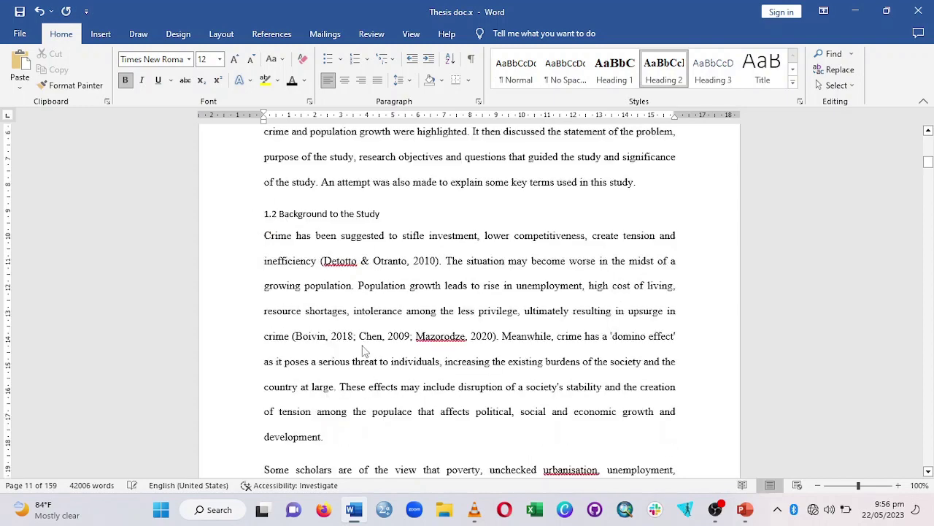
click(305, 212)
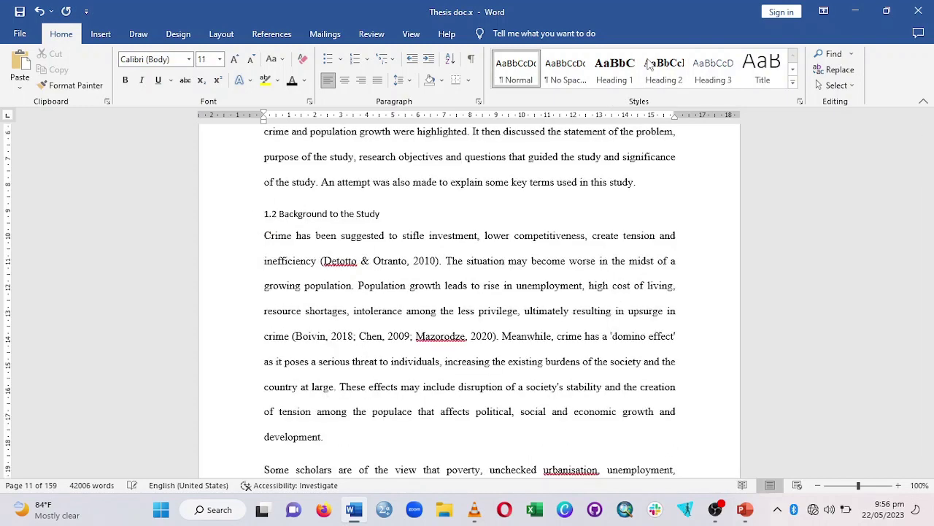
click(673, 64)
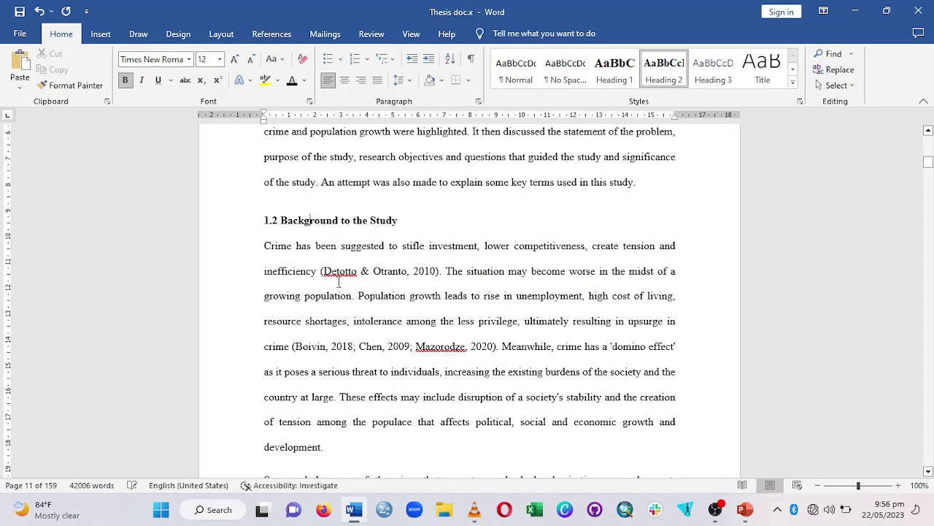
- Apply the Heading 2 style to the 1.3 Statement of the Problem subheading
scroll(339, 282, down, 10)
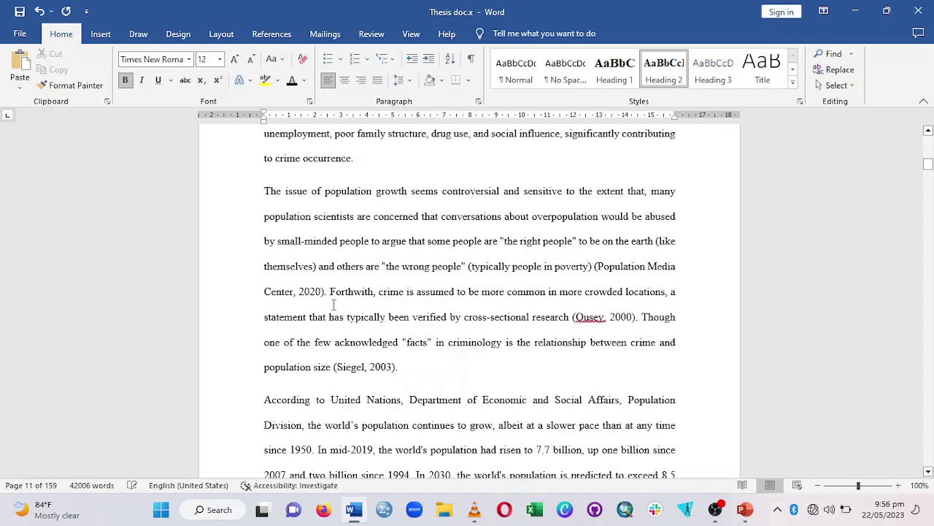
scroll(333, 306, down, 5)
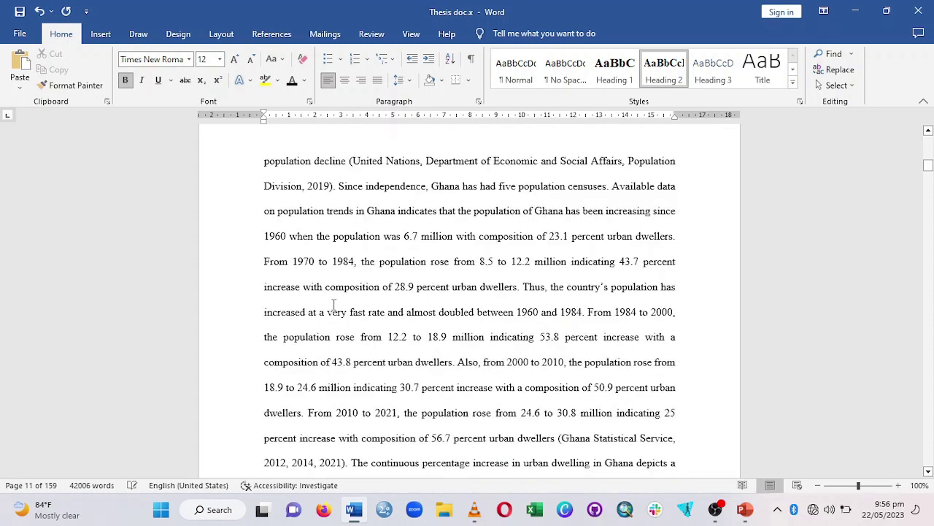
scroll(333, 306, up, 5)
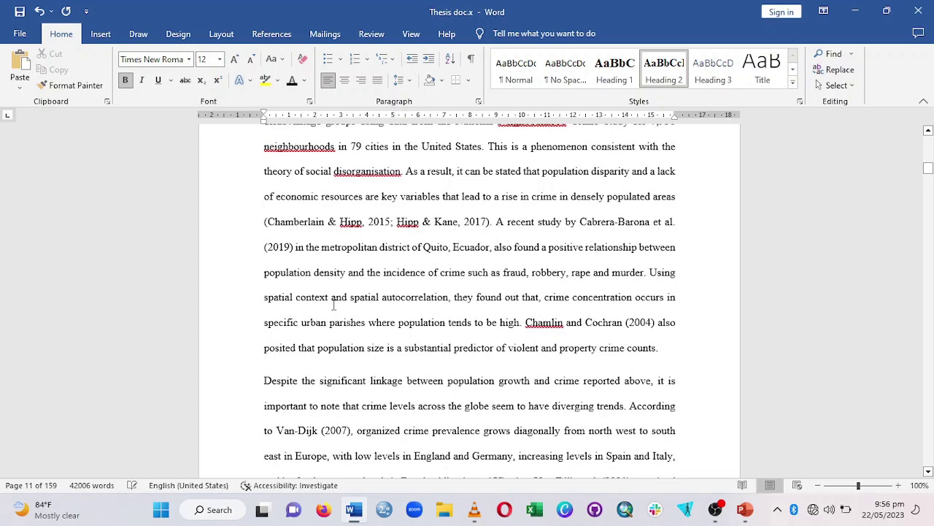
scroll(334, 305, down, 5)
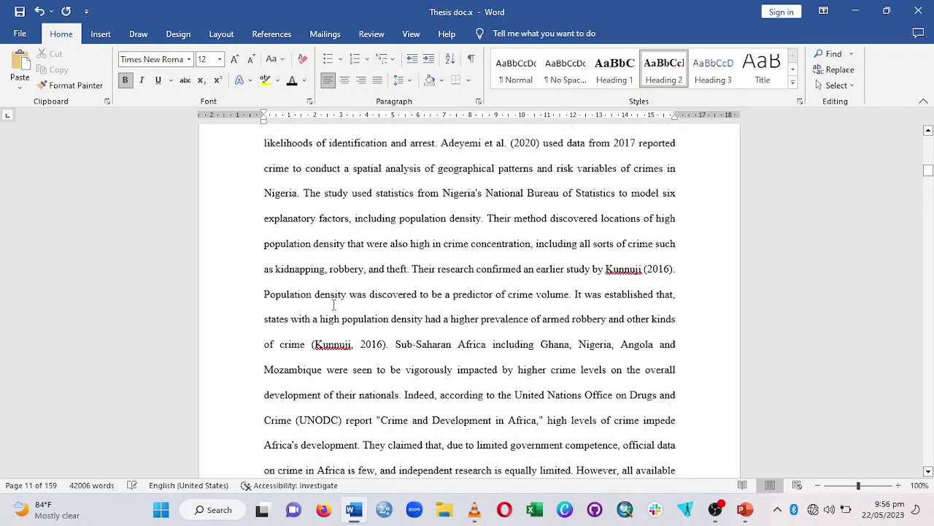
scroll(334, 305, down, 5)
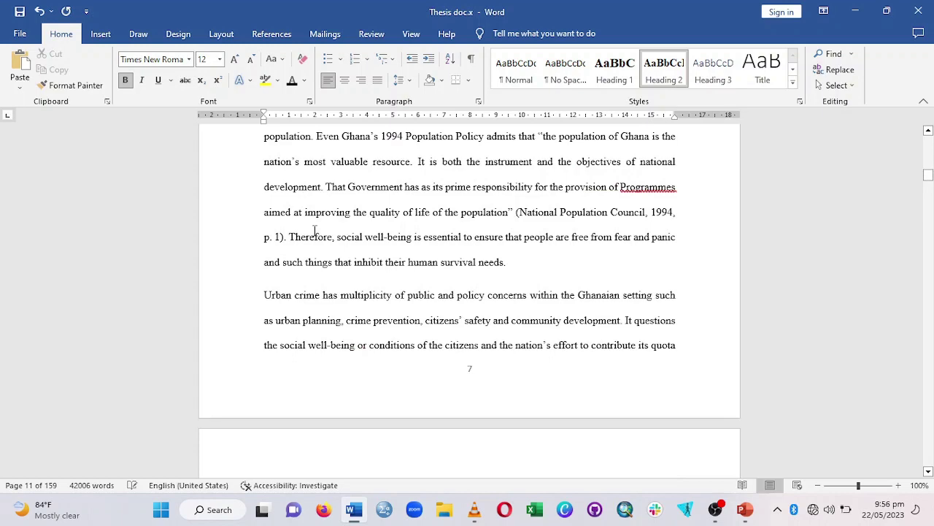
key(ctrl+z)
key(ctrl+y)
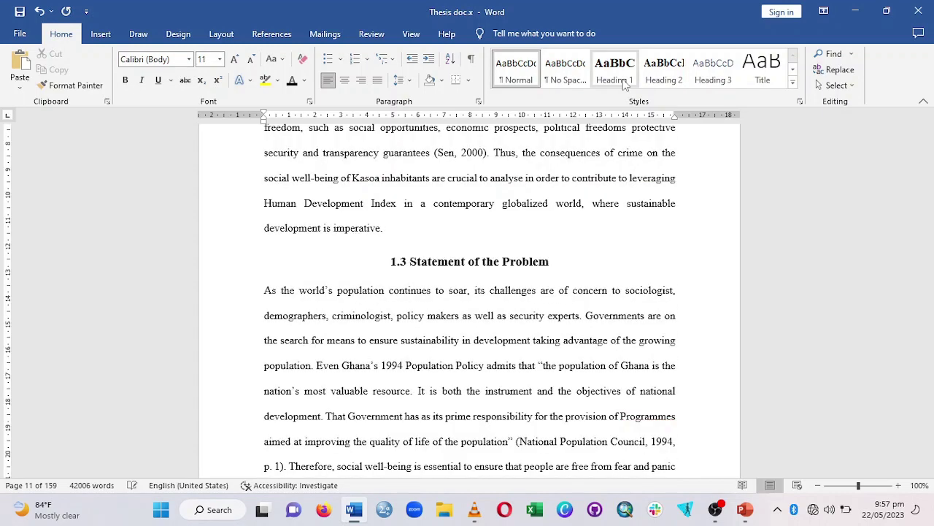
key(ctrl+y)
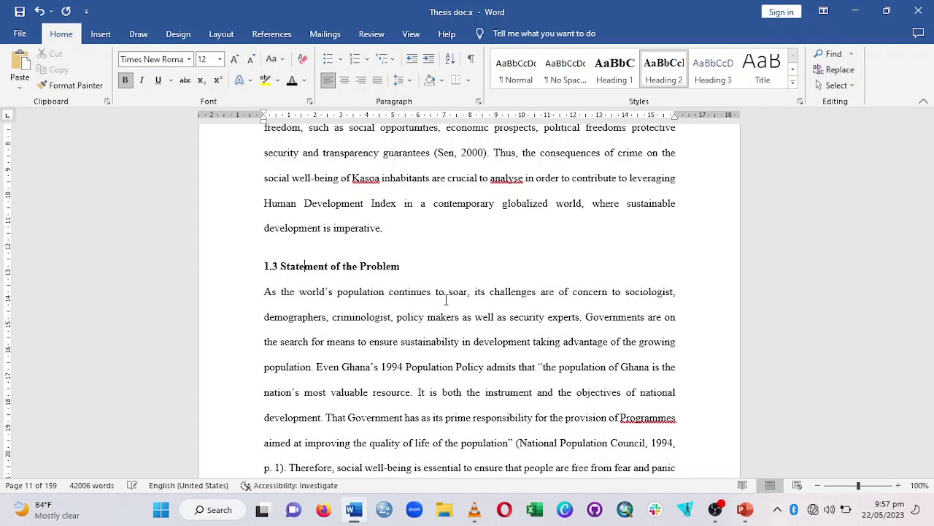
- Apply the Heading 2 style to the 1.4 Purpose of the Study subheading
scroll(446, 300, down, 10)
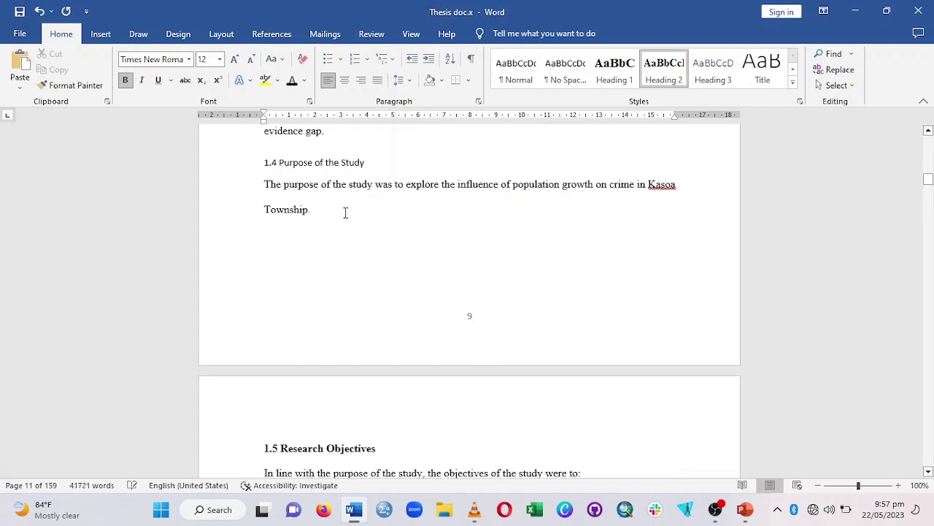
click(318, 162)
click(631, 80)
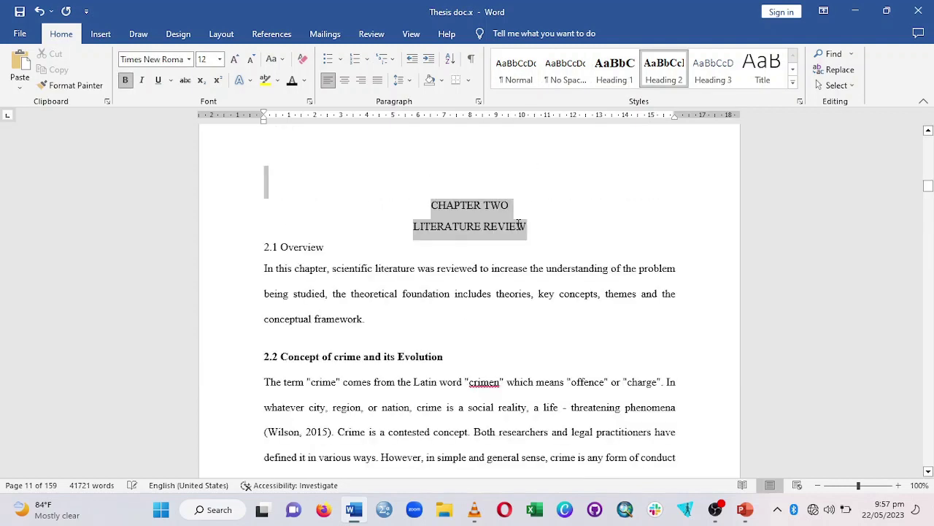
- Apply Heading 1 to the CHAPTER TWO and LITERATURE REVIEW lines, and Heading 2 to the 2.1 Overview subheading
drag(518, 224, 530, 227)
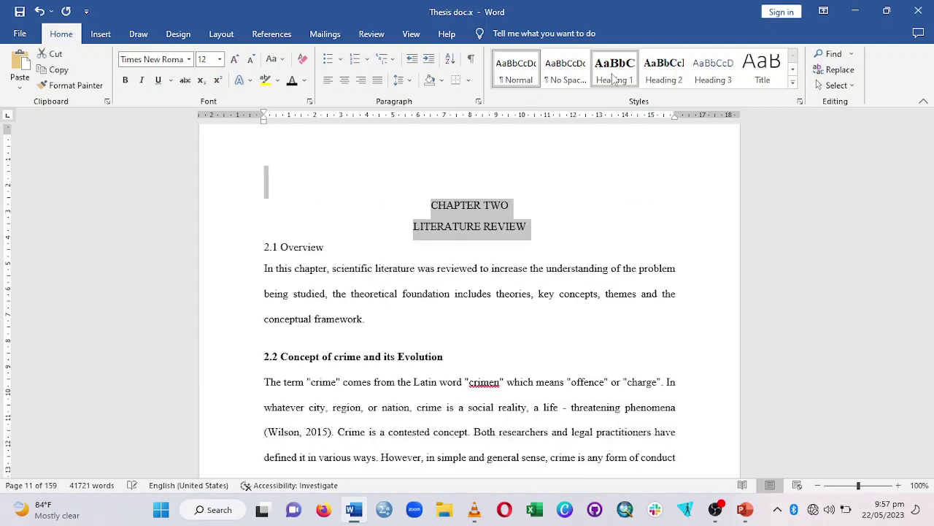
click(614, 74)
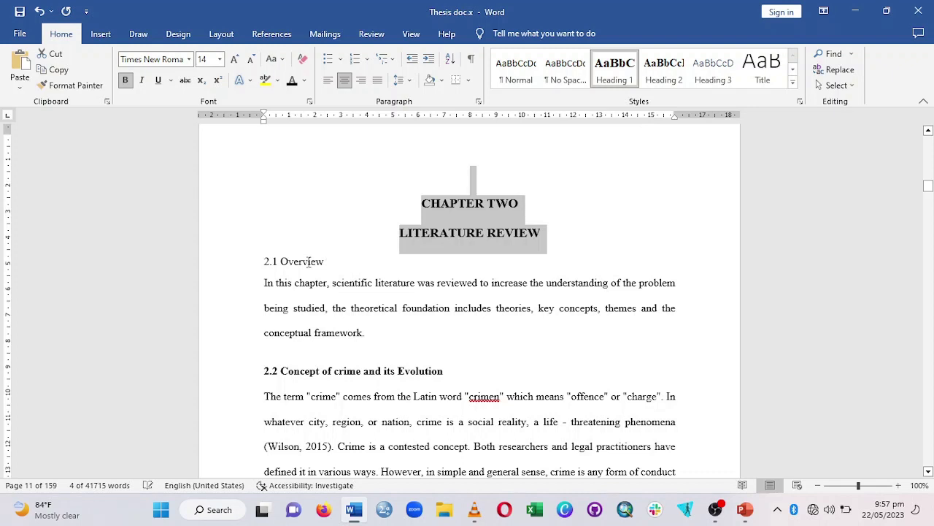
click(308, 263)
click(664, 74)
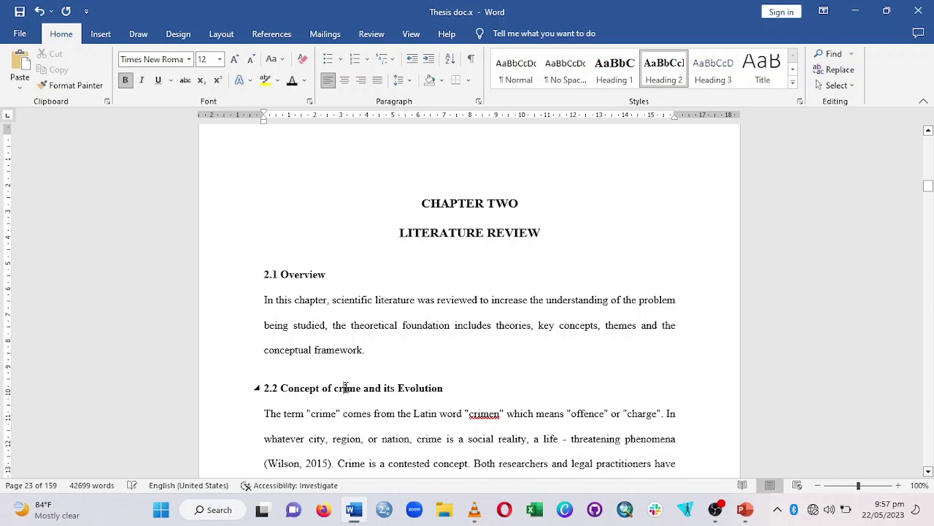
- Try the Heading 2 style on the CHAPTER THREE, METHODOLOGY and 3.1 Overview lines together, and undo it
key(ctrl+v)
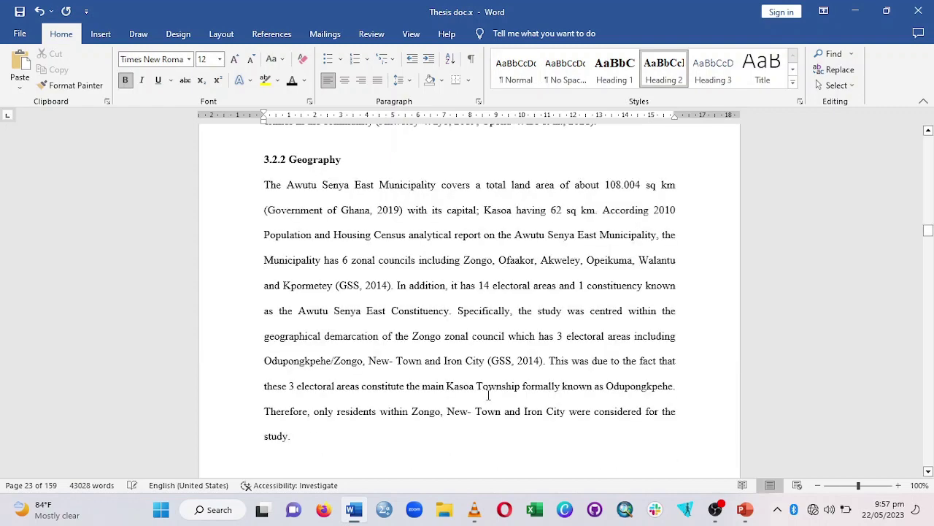
key(ctrl+v)
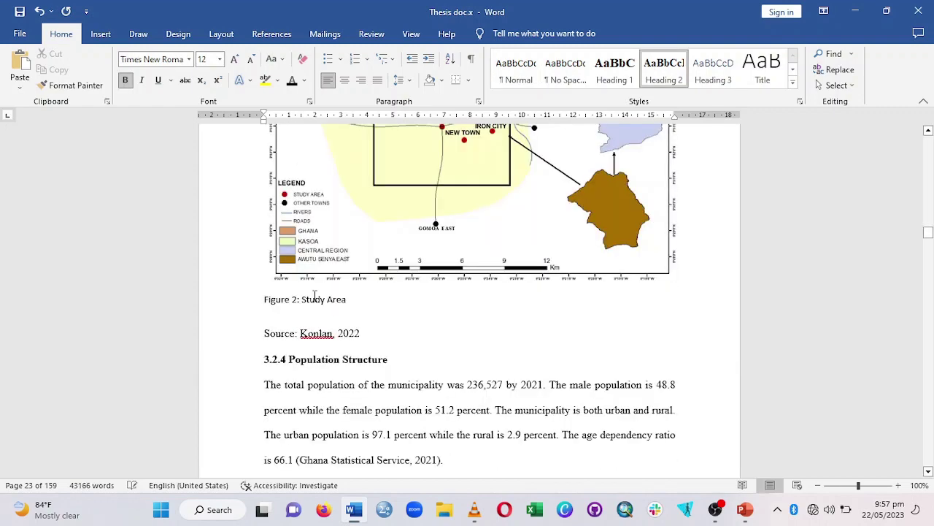
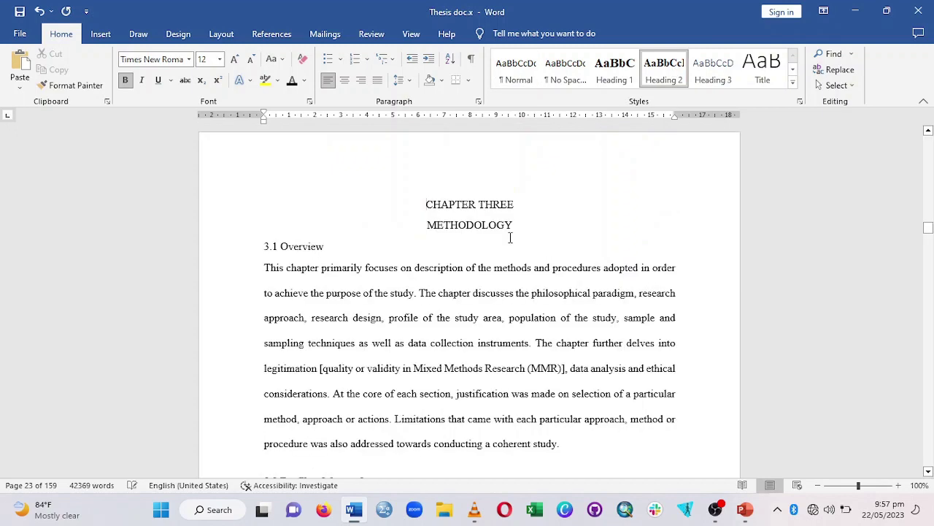
key(shift+Down)
key(shift+Down)
key(shift+Down)
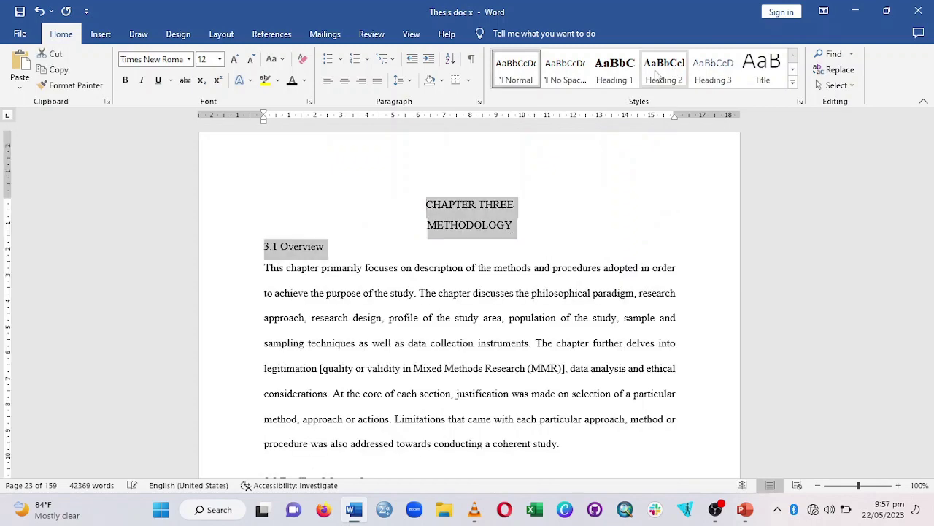
click(657, 72)
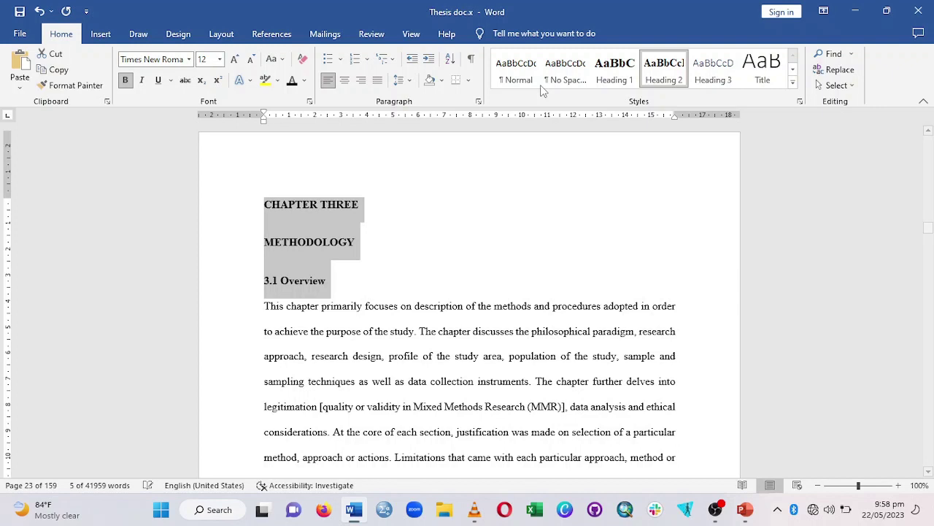
key(ctrl+z)
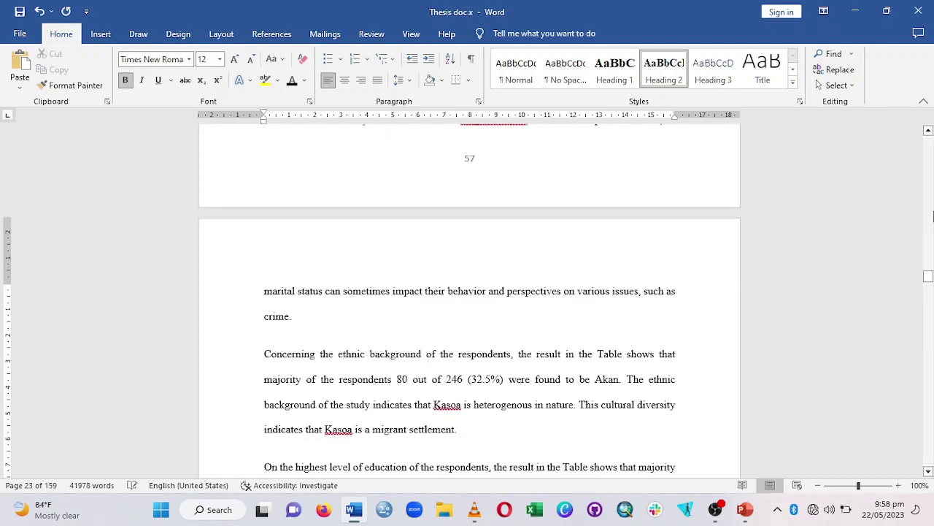
- Insert an automatic table of contents showing 3 levels below the Content and Page line on the TABLE OF CONTENTS page
drag(928, 276, 928, 151)
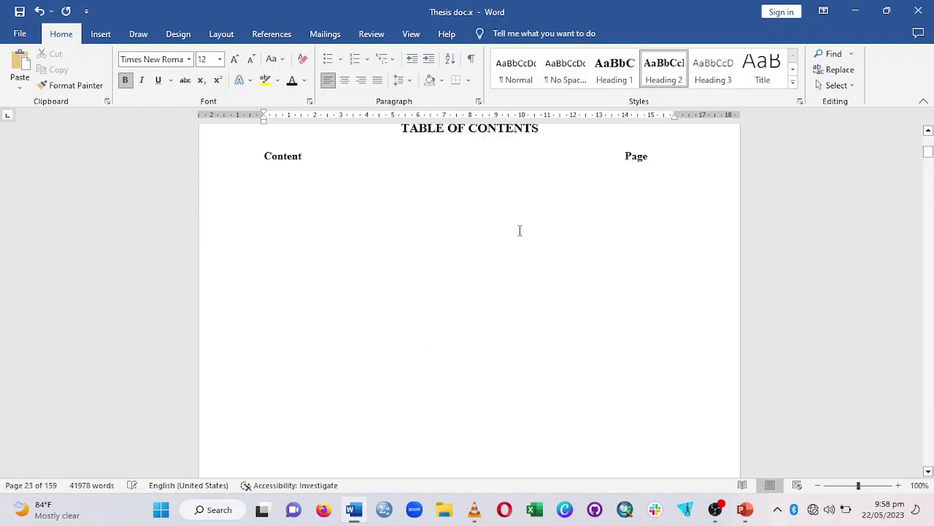
click(290, 201)
scroll(289, 202, up, 1)
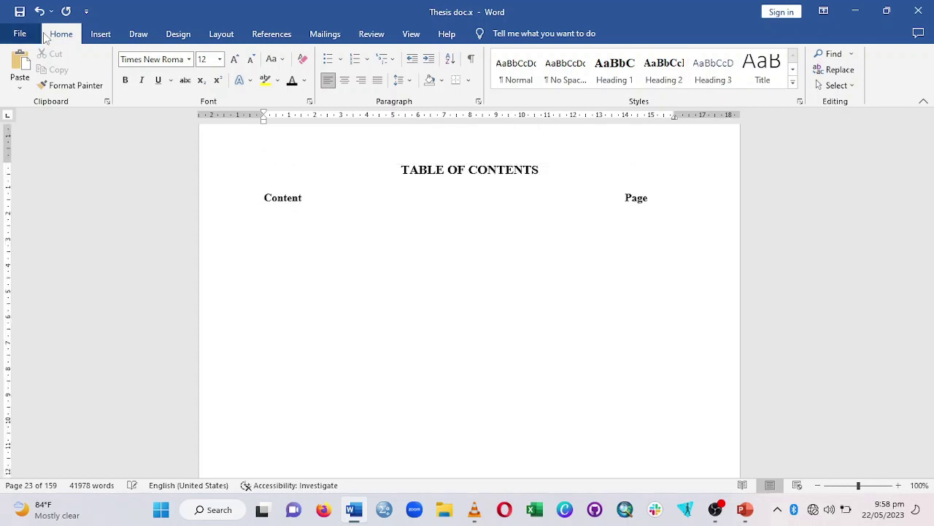
click(276, 35)
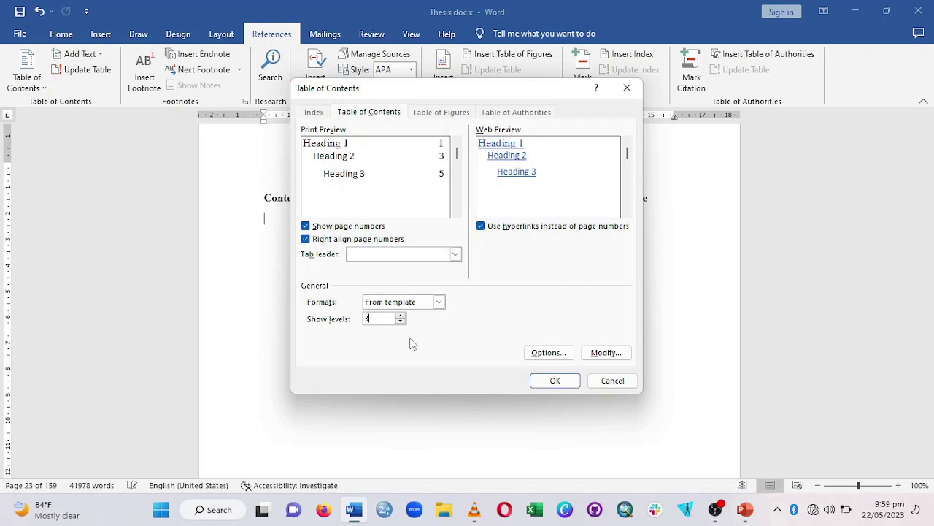
click(552, 382)
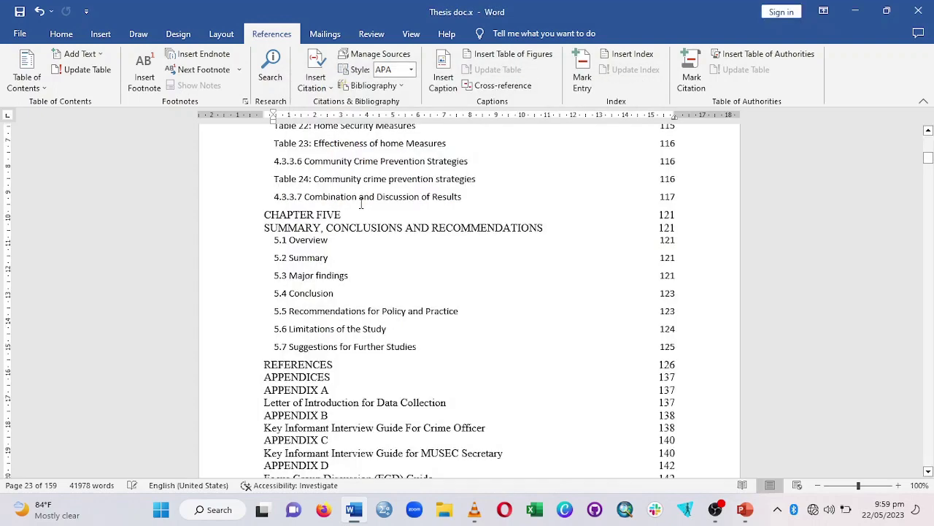
- Select all the table of contents entries, starting from DECLARATION, and set their font to Times New Roman, size 12
scroll(336, 189, up, 10)
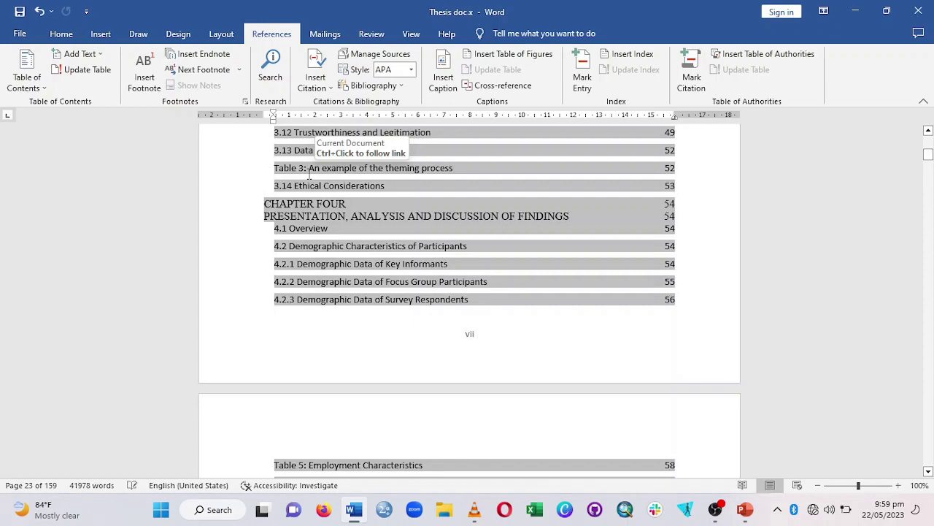
scroll(309, 174, up, 10)
scroll(299, 163, up, 10)
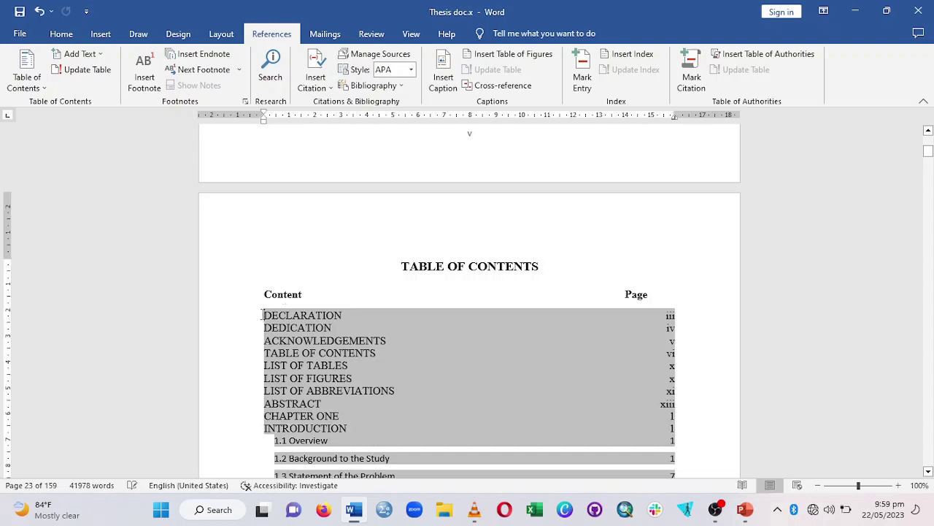
drag(264, 315, 431, 521)
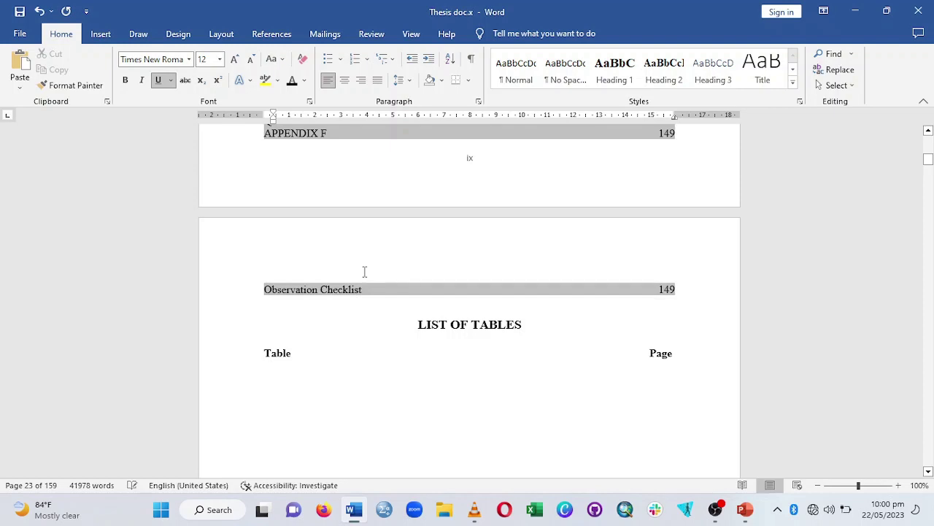
- Insert blank lines above the LIST OF TABLES title to push it onto the page after the table of contents
scroll(394, 241, down, 3)
click(424, 182)
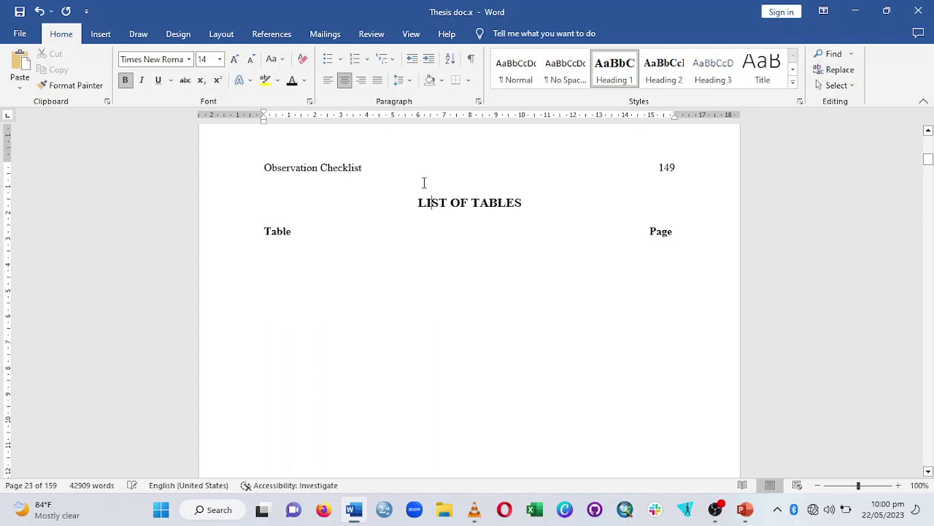
key(Up)
key(Return)
key(Return)
key(Return)
key(Return)
key(Return)
key(Return)
key(Return)
key(Return)
key(Return)
key(Return)
key(Return)
key(Return)
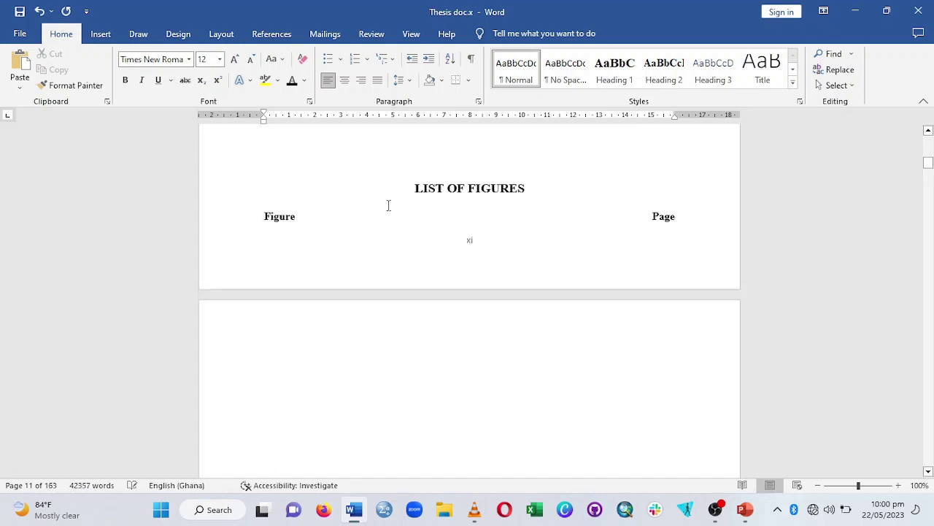
- Insert blank lines above the LIST OF FIGURES title to push it onto the following page
click(400, 160)
key(Return)
key(Return)
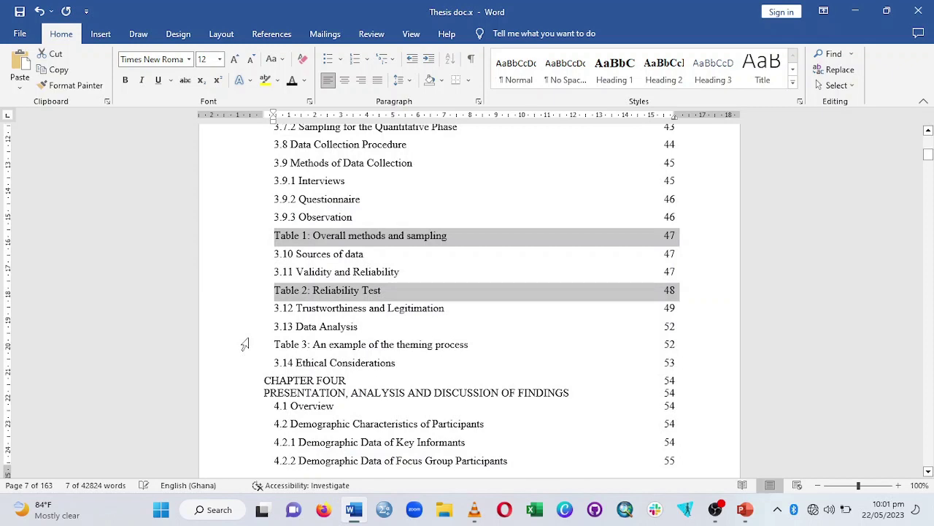
- Select the Table 1, 2, 3, 5 and 6 entries in the table of contents and move them under the LIST OF TABLES title
ctrl+click(245, 344)
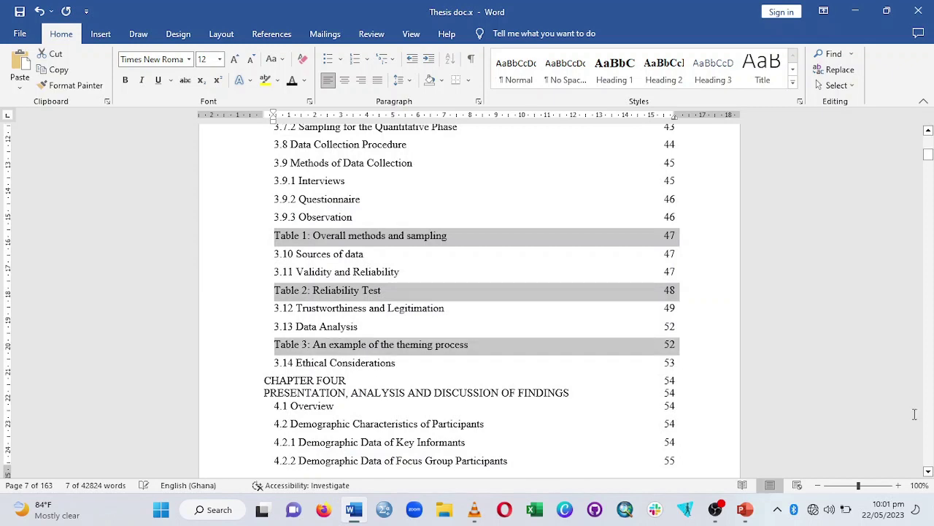
scroll(251, 299, down, 7)
ctrl+click(250, 298)
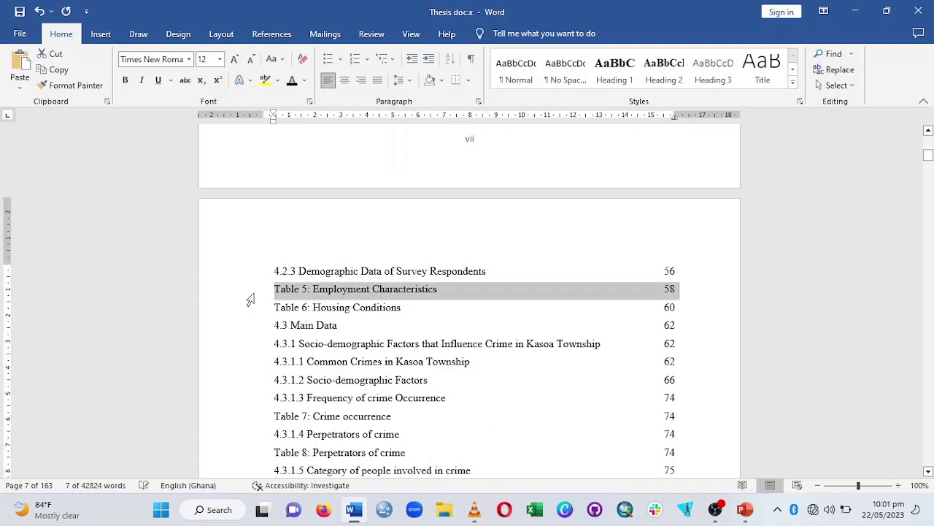
drag(251, 299, 252, 308)
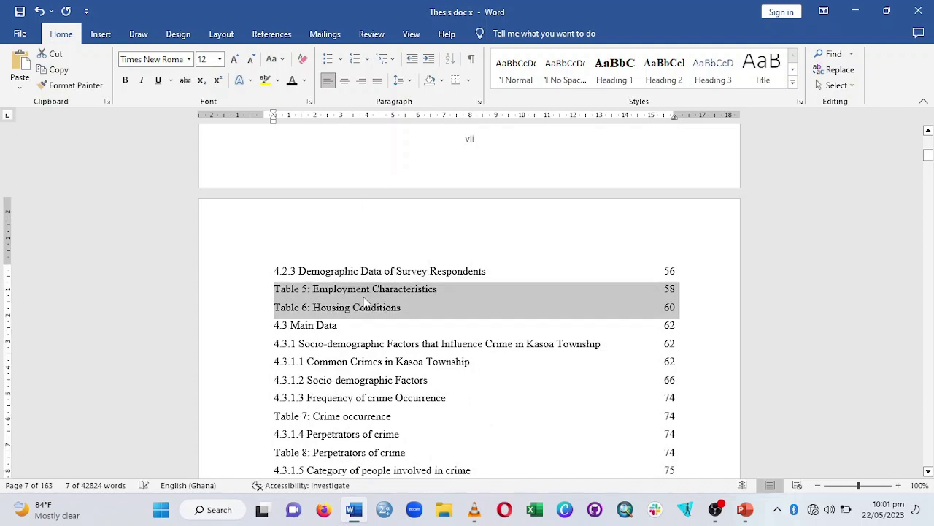
right_click(367, 301)
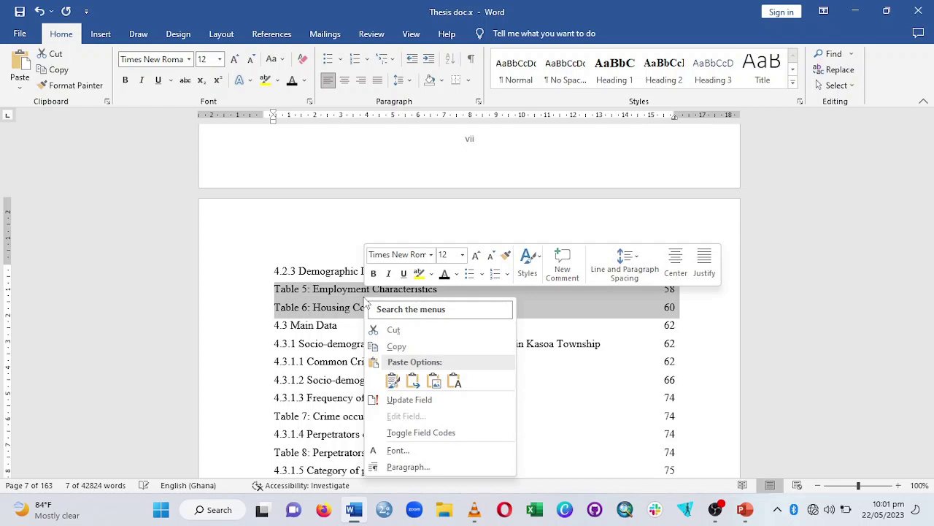
click(409, 399)
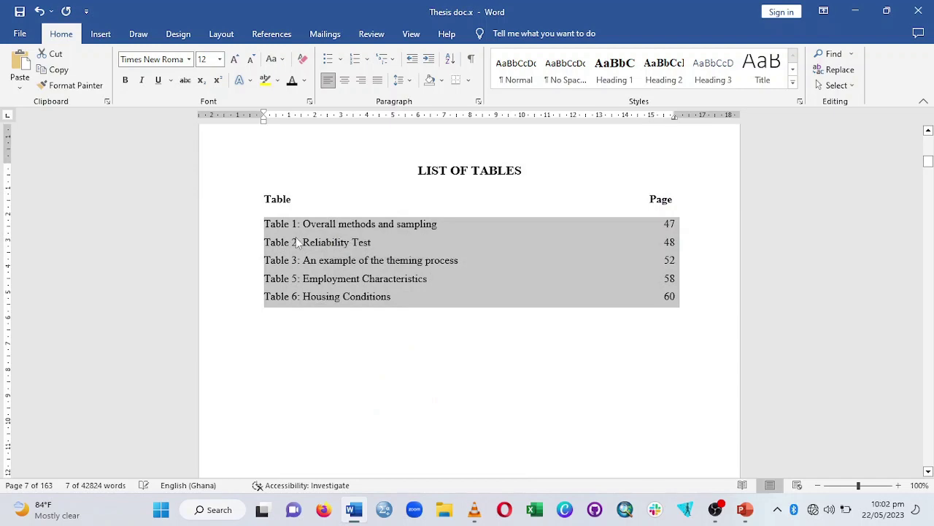
- Delete the word Table before the numbers of the first two LIST OF TABLES entries, keeping each entry on its own line
click(265, 242)
key(BackSpace)
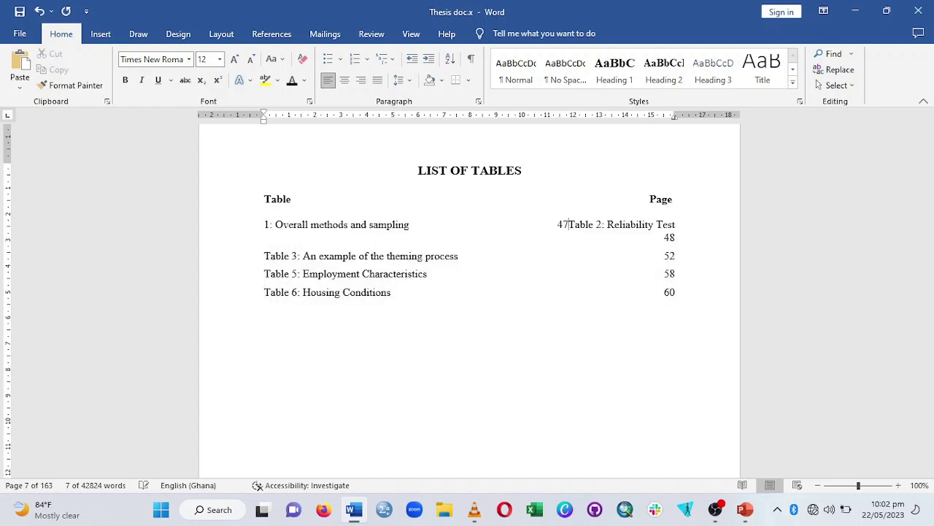
key(Return)
key(Delete)
key(Delete)
key(Delete)
key(Delete)
key(Delete)
key(Delete)
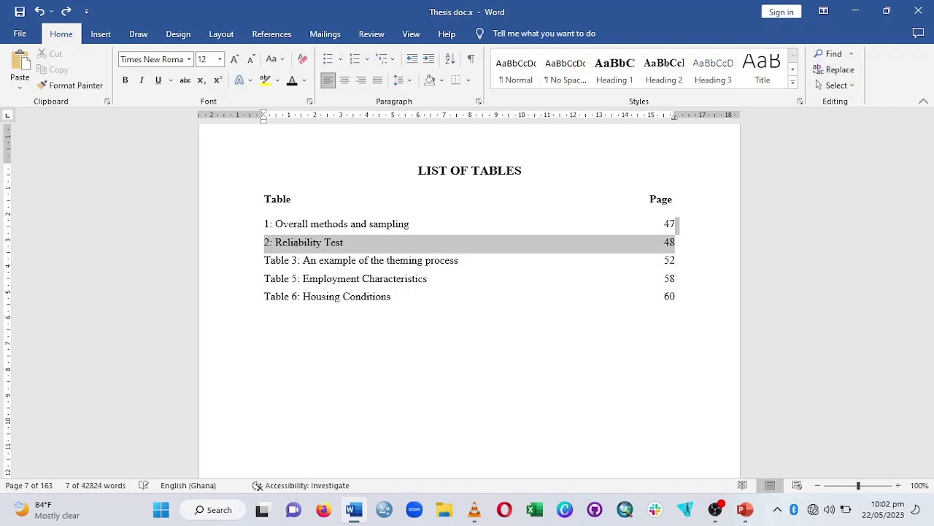
- Put the Figure 7 entry with page 108 and the Fig. 8 and Fig. 9 entry with page 112 under the LIST OF FIGURES title
scroll(411, 424, down, 10)
scroll(411, 424, down, 3)
click(303, 373)
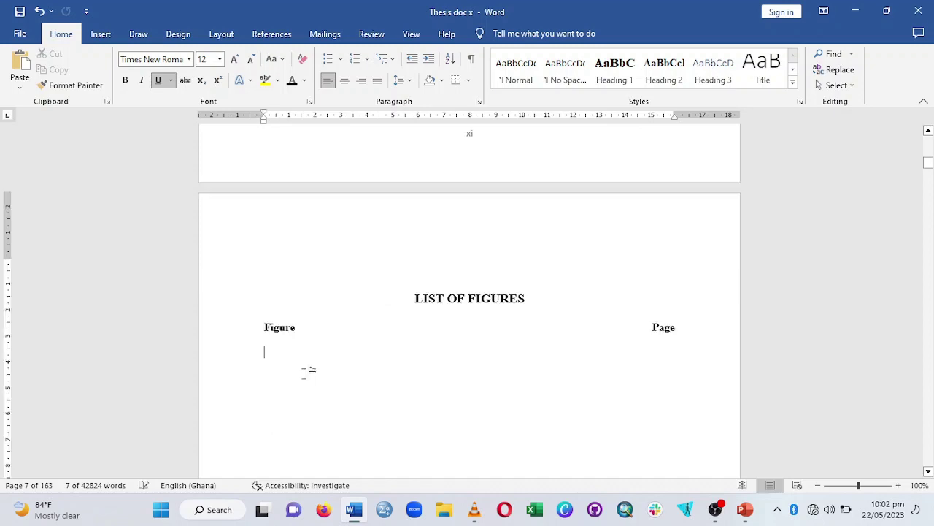
text(Figure 7: A camera present at the CBD at Kasoa	108 Fig. 8: A lady positioning her bag in front| Fig. 9: A gentleman positioning his bag in front	112)
click(275, 352)
key(BackSpace)
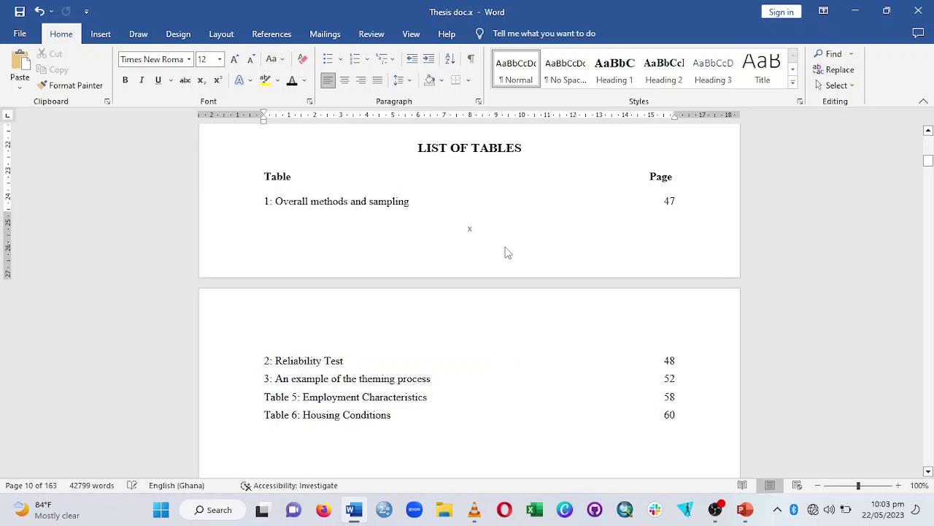
- Open the update options for the automatic table of contents
scroll(507, 250, down, 15)
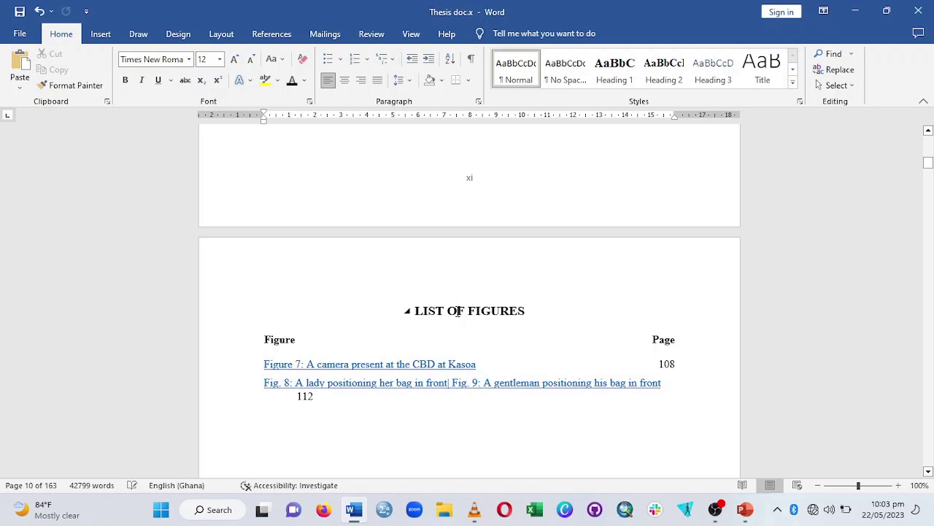
key(ctrl+z)
right_click(302, 313)
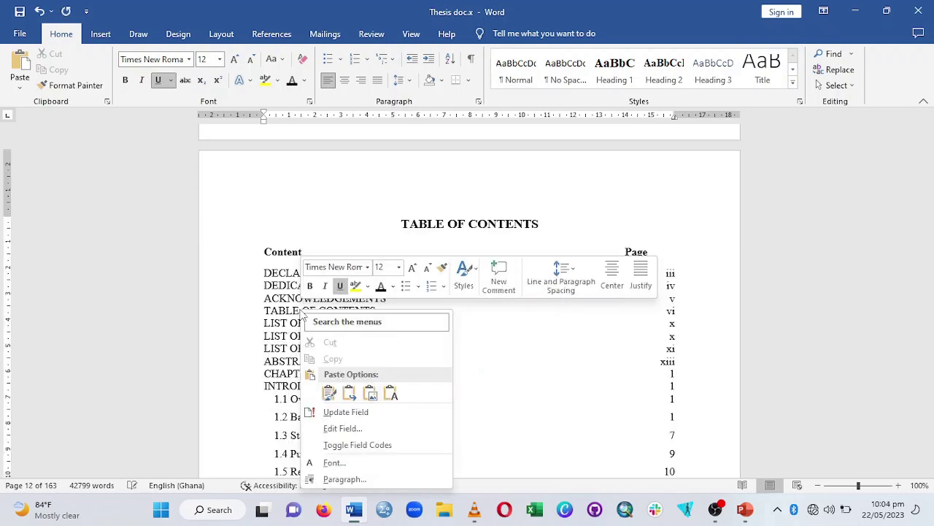
click(350, 413)
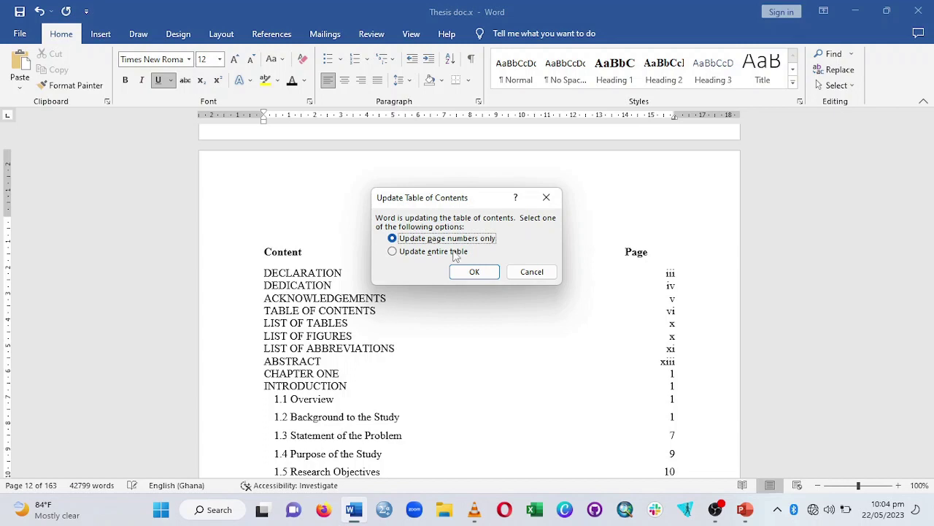